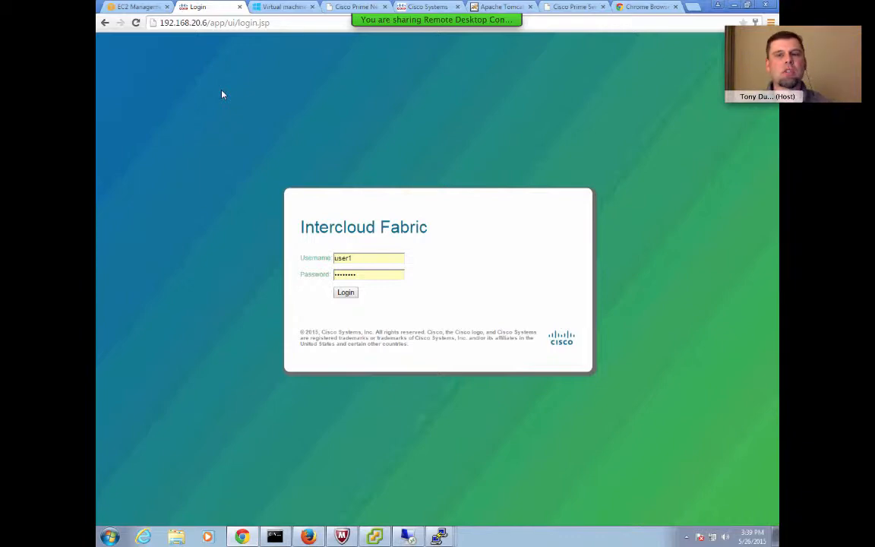
Switch to the lab topology slide and outline the enterprise DC through AWS path with the pen.
key("alt+Tab")
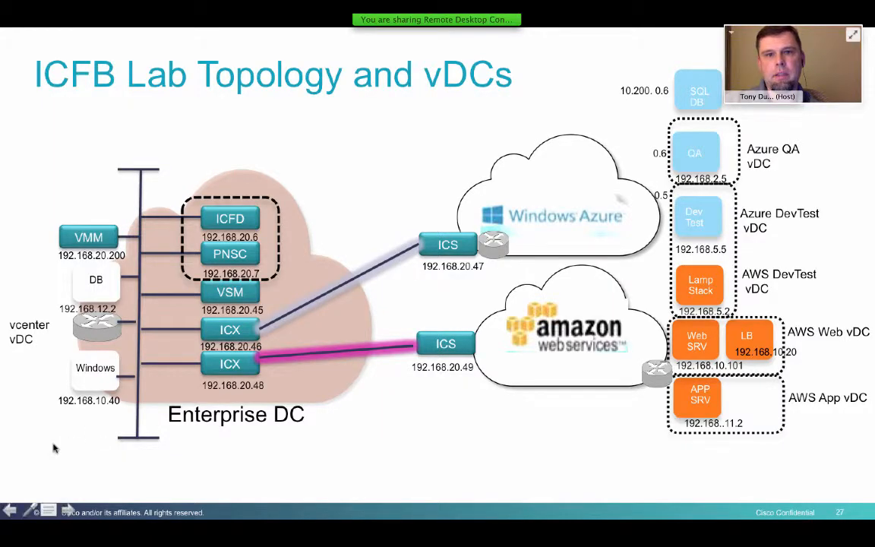
left_click(28, 516)
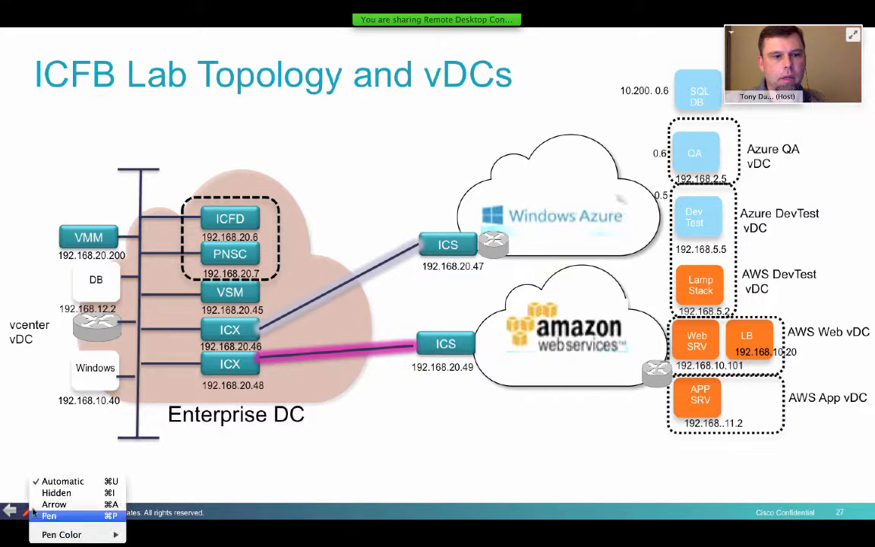
left_click(39, 514)
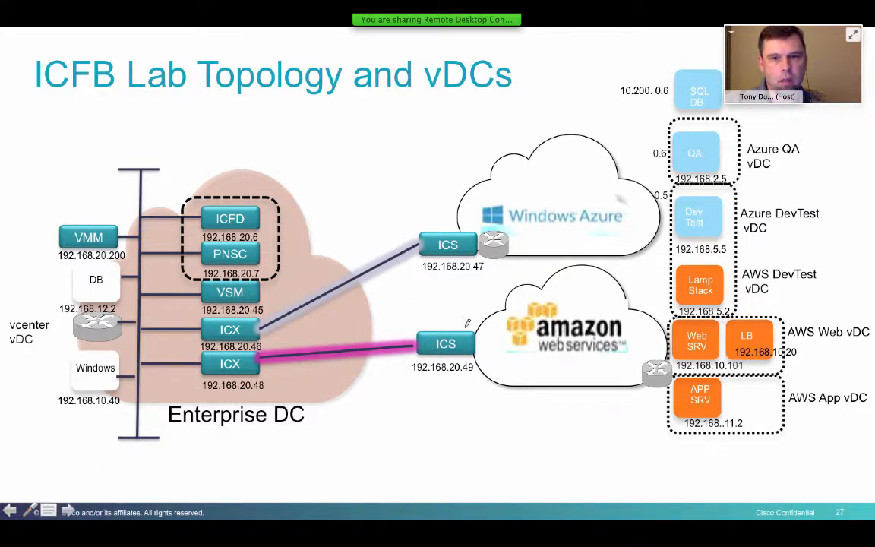
mouse_move(644, 440)
left_mouse_down()
mouse_move(790, 424)
mouse_move(821, 373)
mouse_move(813, 327)
mouse_move(612, 267)
mouse_move(372, 292)
mouse_move(203, 327)
mouse_move(133, 299)
mouse_move(114, 279)
mouse_move(116, 243)
mouse_move(99, 257)
mouse_move(55, 262)
mouse_move(46, 338)
mouse_move(70, 426)
mouse_move(147, 385)
mouse_move(496, 380)
mouse_move(554, 389)
mouse_move(655, 437)
left_mouse_up()
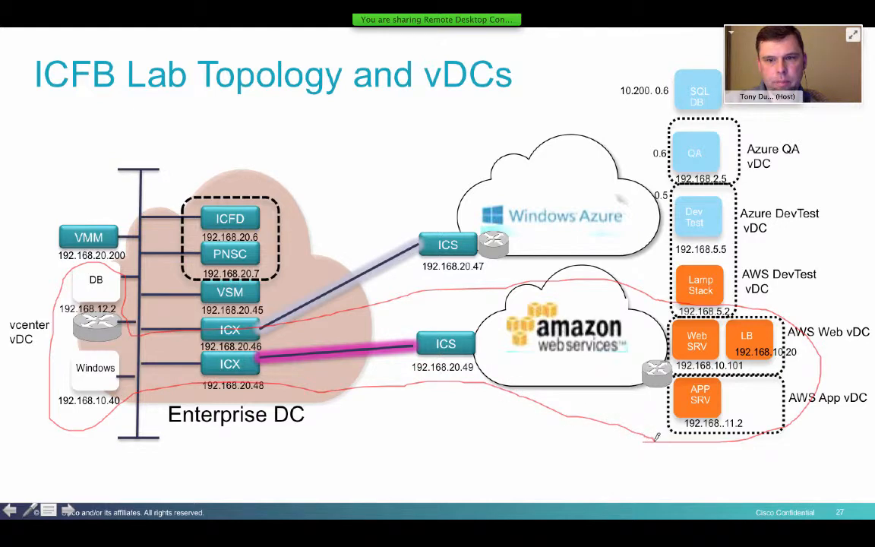
Return to the Intercloud Fabric login page and log in with the filled-in credentials.
key("super+Tab")
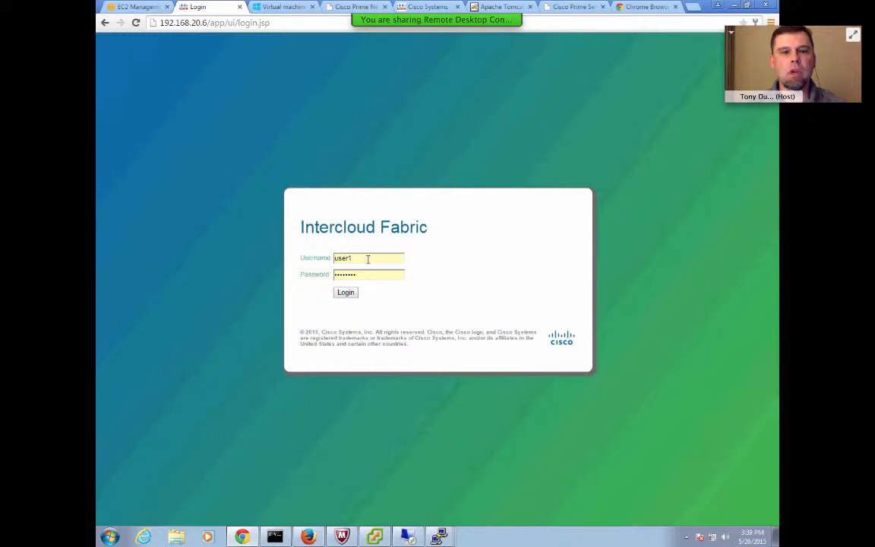
left_click(346, 296)
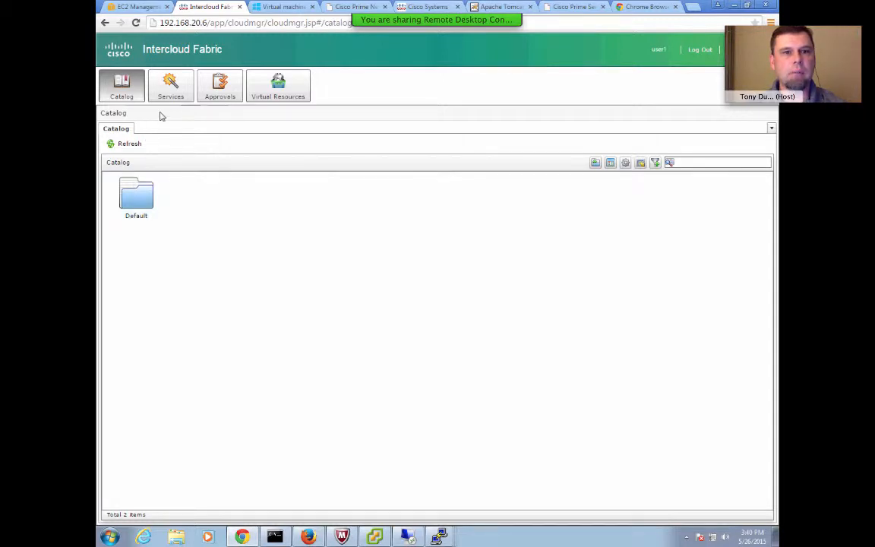
Open the VM list under Virtual Resources and sort it by Cloud.
left_click(303, 85)
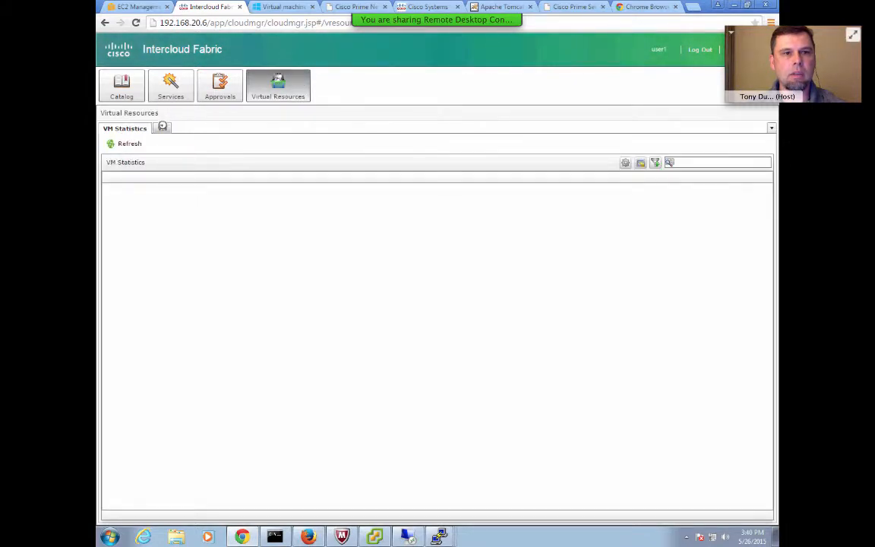
left_click(161, 128)
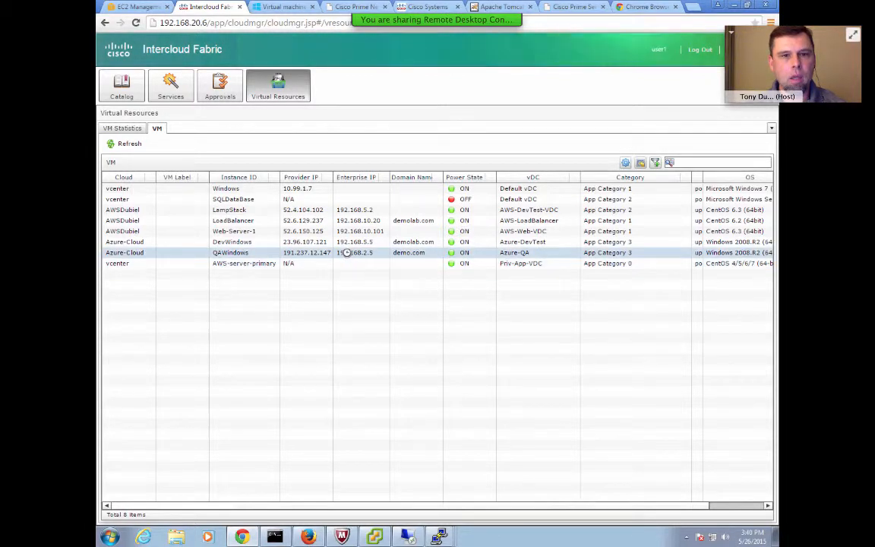
left_click(127, 177)
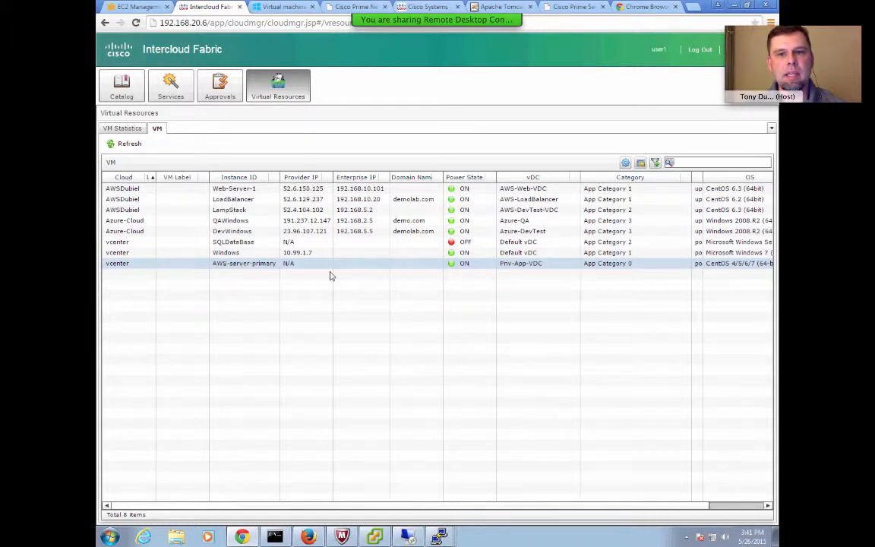
Select the AWS-server-primary VM, start Migrate VM To Cloud, and choose the AWS-App VDC.
left_click(521, 254)
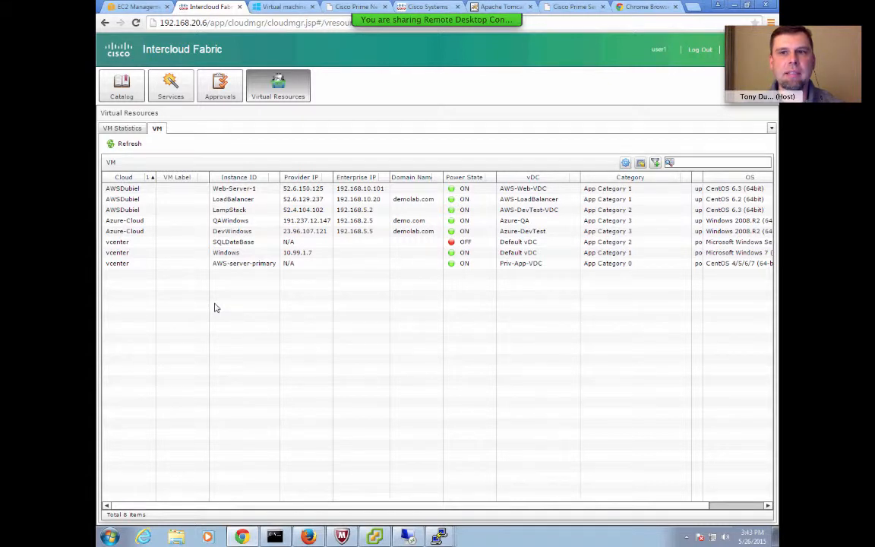
left_click(209, 263)
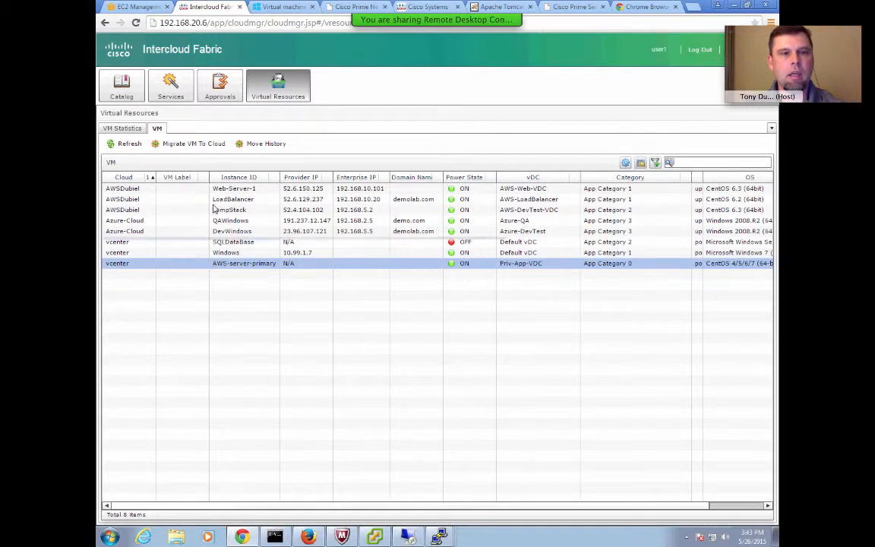
left_click(191, 144)
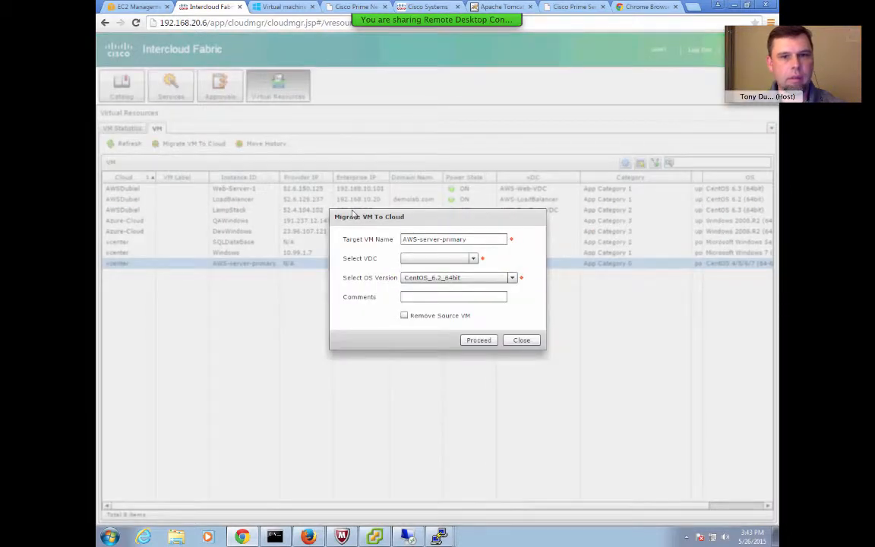
left_click(474, 259)
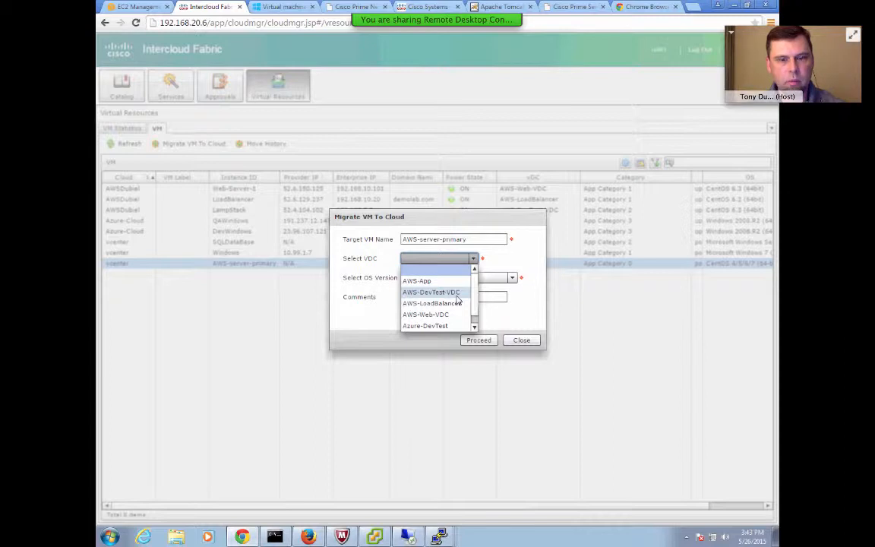
left_click(414, 281)
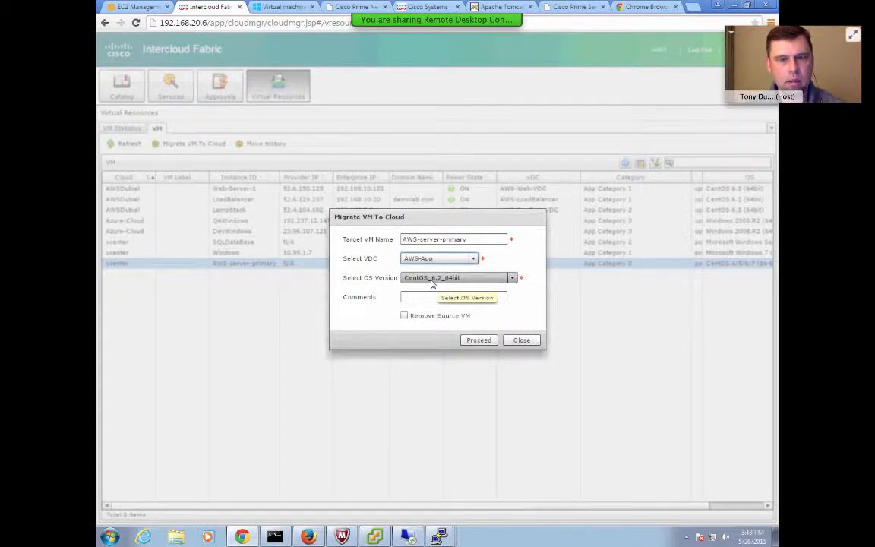
Set the OS version to CentOS_6.3_64bit, enable Remove Source VM, and submit the migration.
left_click(513, 279)
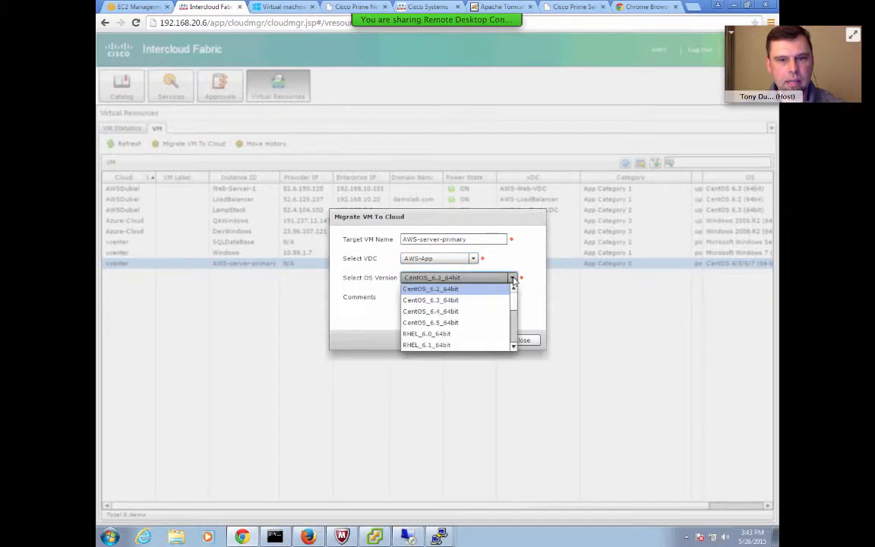
left_click(452, 301)
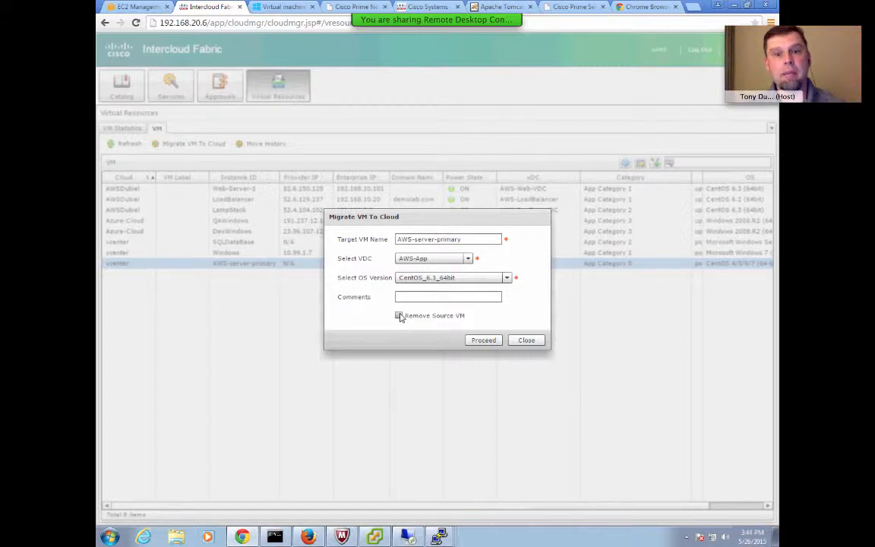
left_click(399, 315)
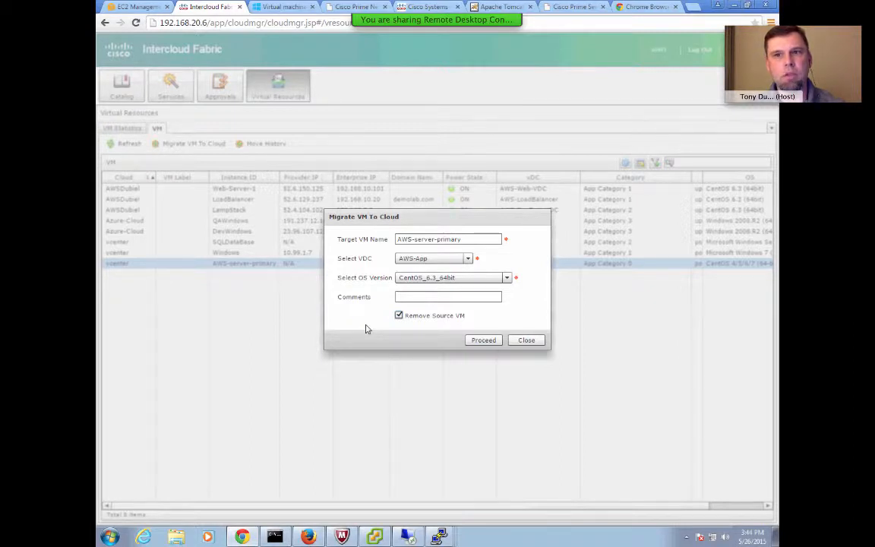
left_click(485, 341)
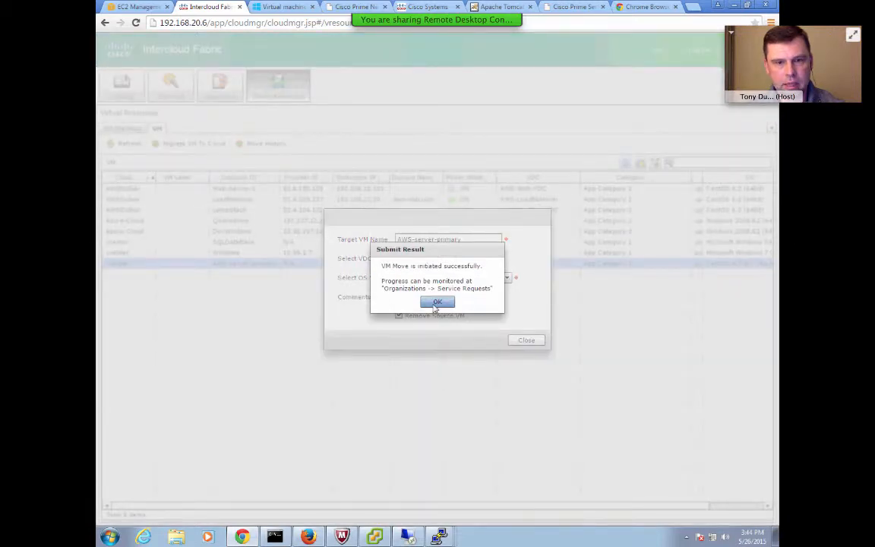
left_click(437, 303)
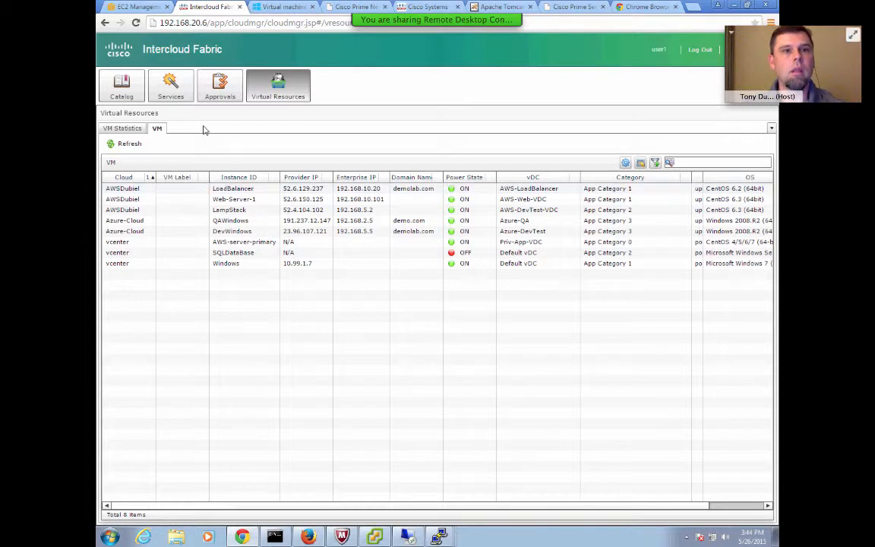
Open the migration's service request details under Services, refresh its status, and close it.
left_click(164, 91)
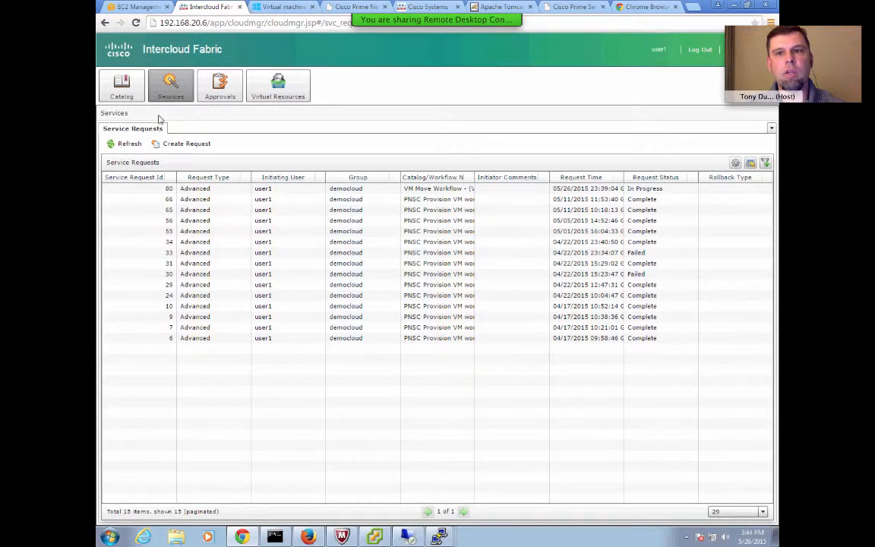
double_click(204, 193)
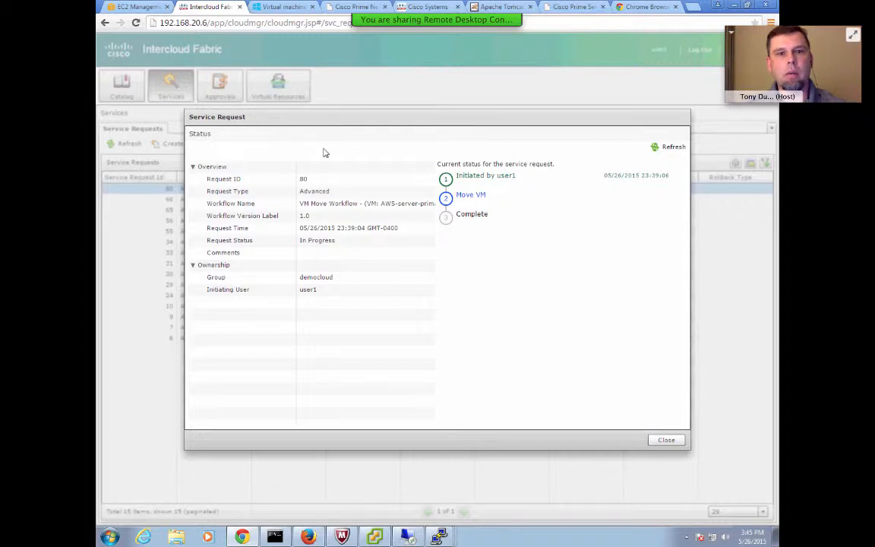
left_click(369, 189)
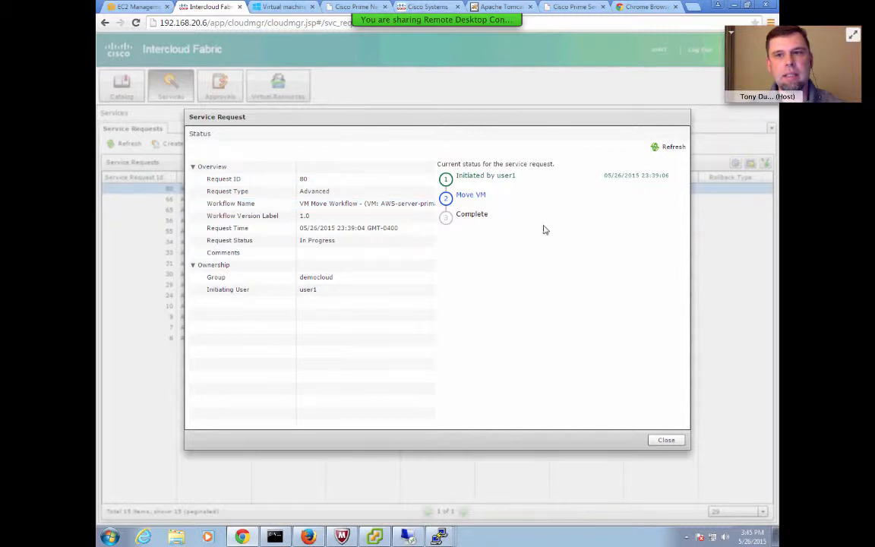
left_click(670, 149)
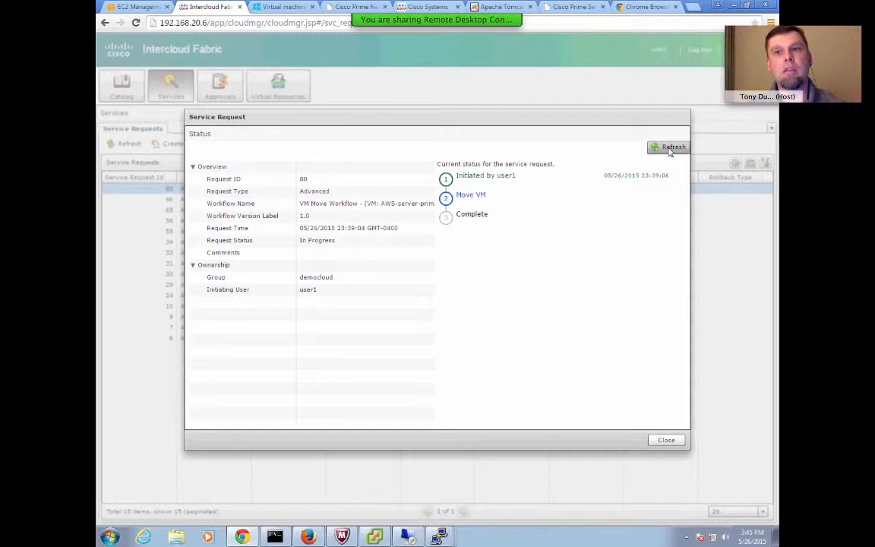
left_click(670, 152)
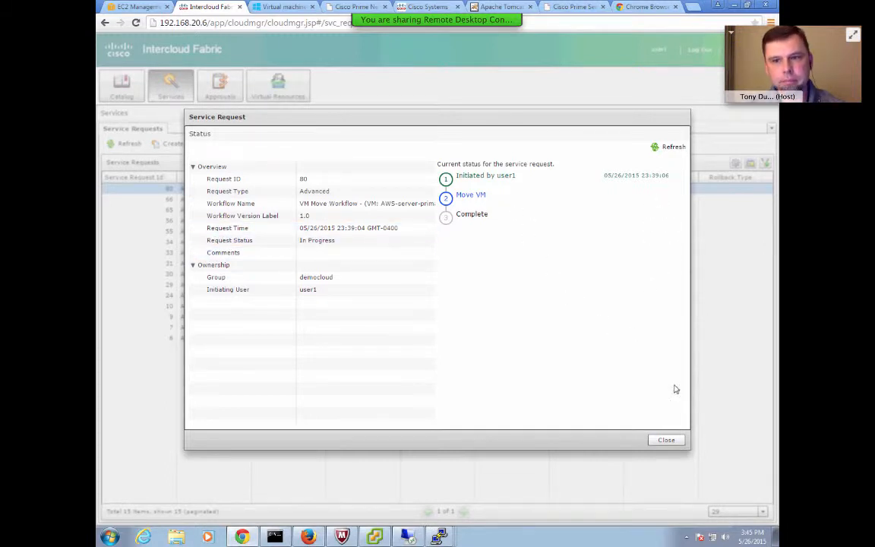
left_click(666, 440)
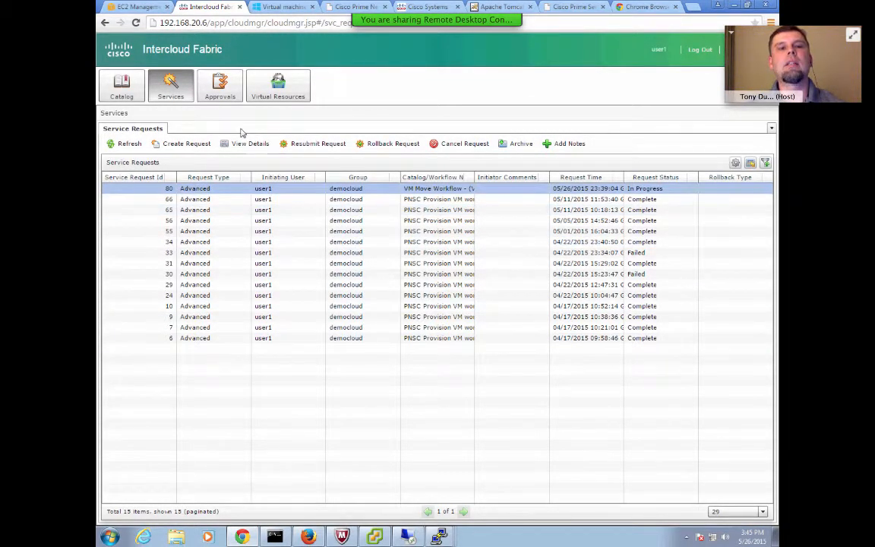
Browse Approvals and the Default catalog folder, selecting the App-Server item.
left_click(216, 84)
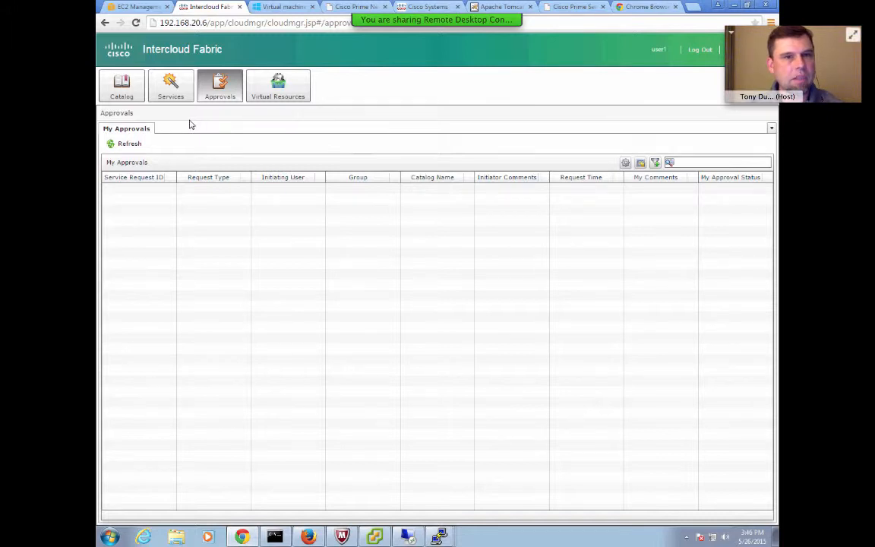
left_click(122, 89)
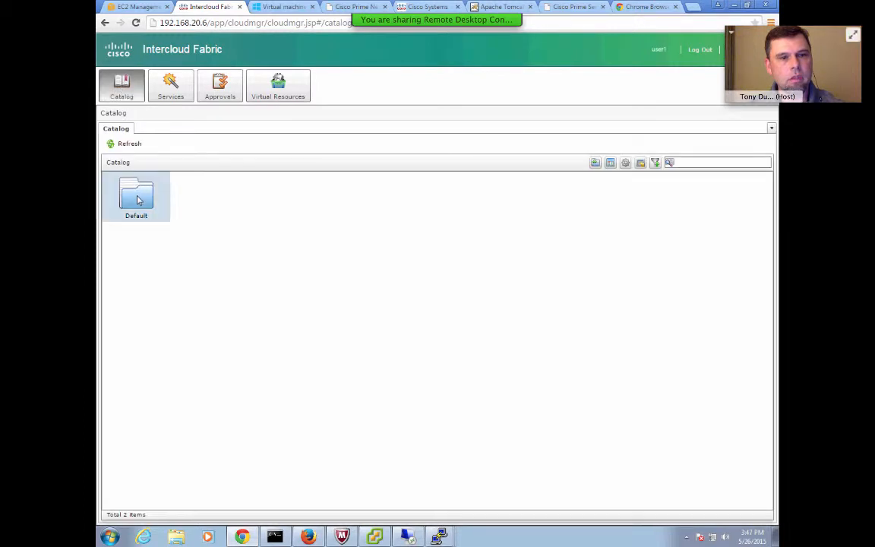
double_click(139, 200)
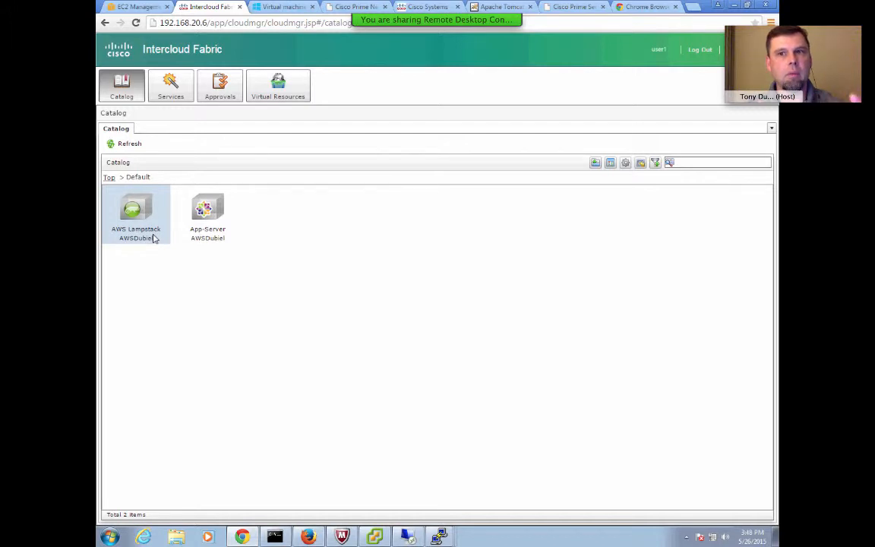
left_click(214, 211)
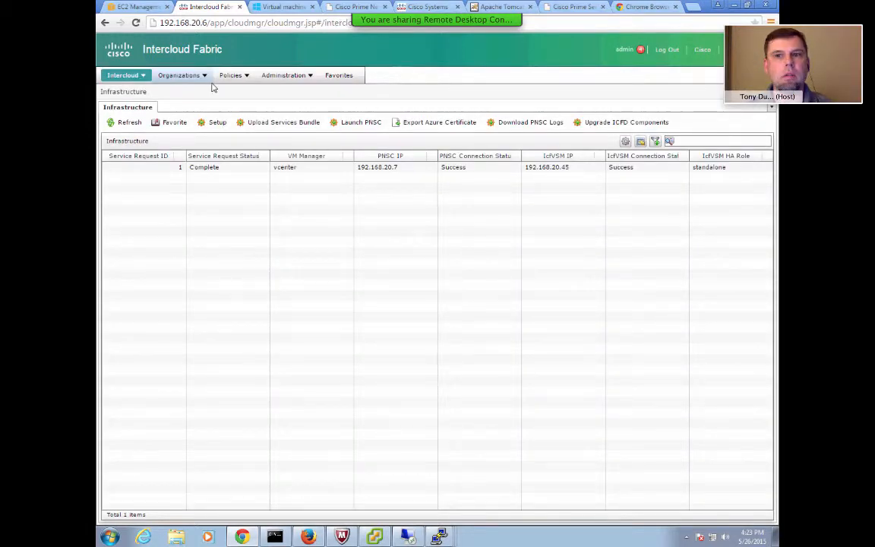
Open the Enterprise Templates list under Intercloud Compute and select the HA-Proxy-LB template.
left_click(140, 77)
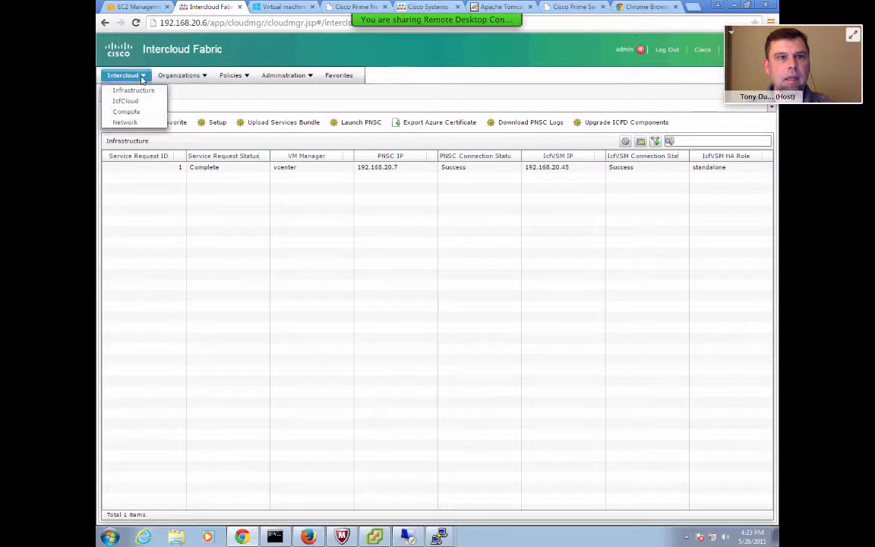
left_click(134, 112)
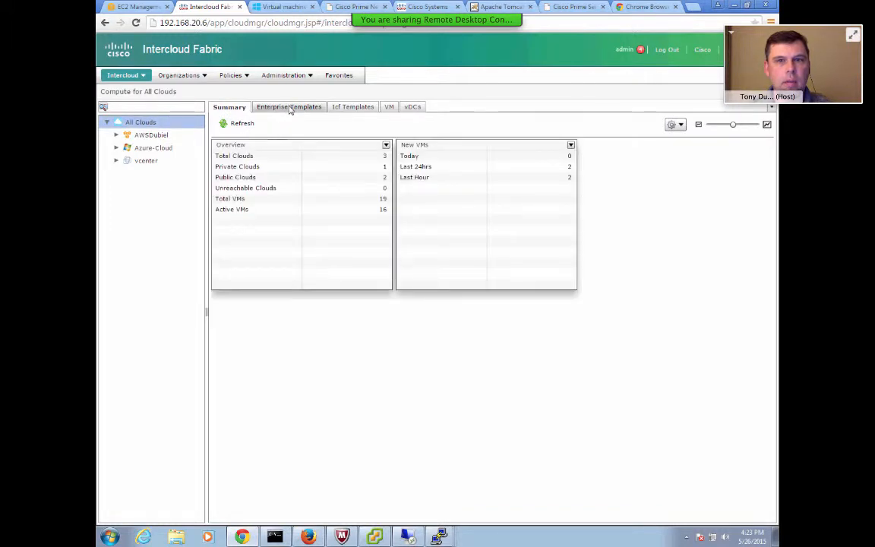
left_click(289, 107)
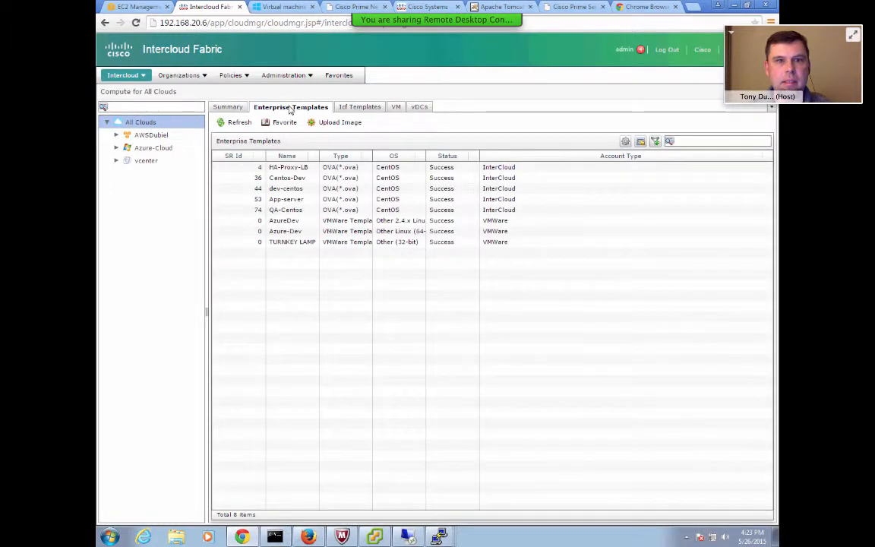
left_click(288, 168)
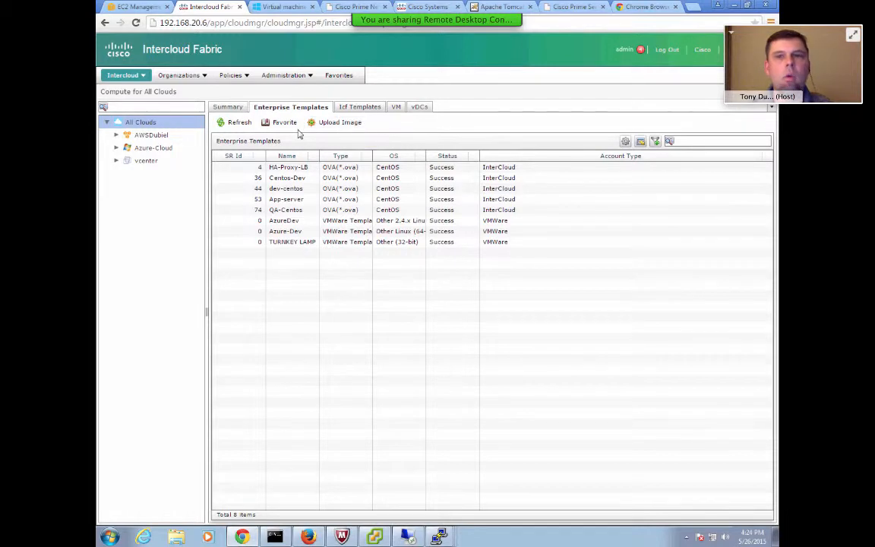
Open the enterprise image upload dialog, review the available image types, and close it.
left_click(335, 124)
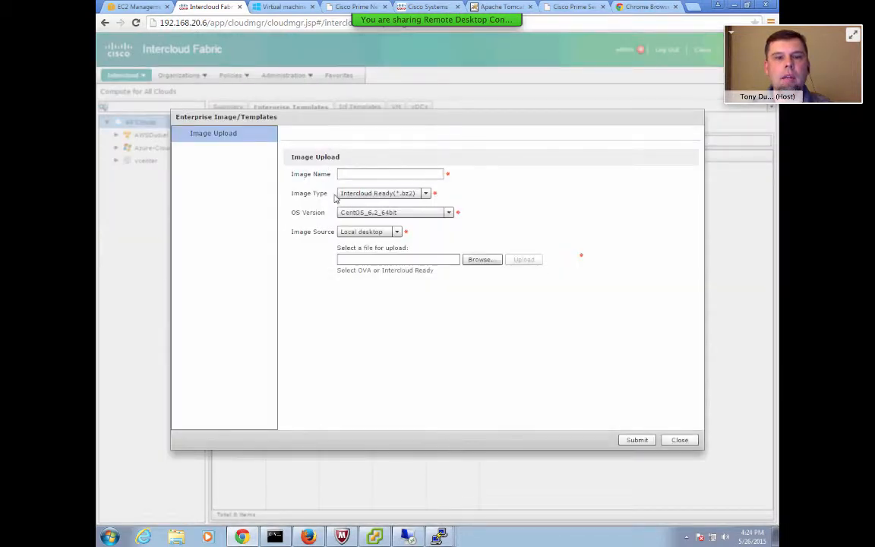
left_click(420, 196)
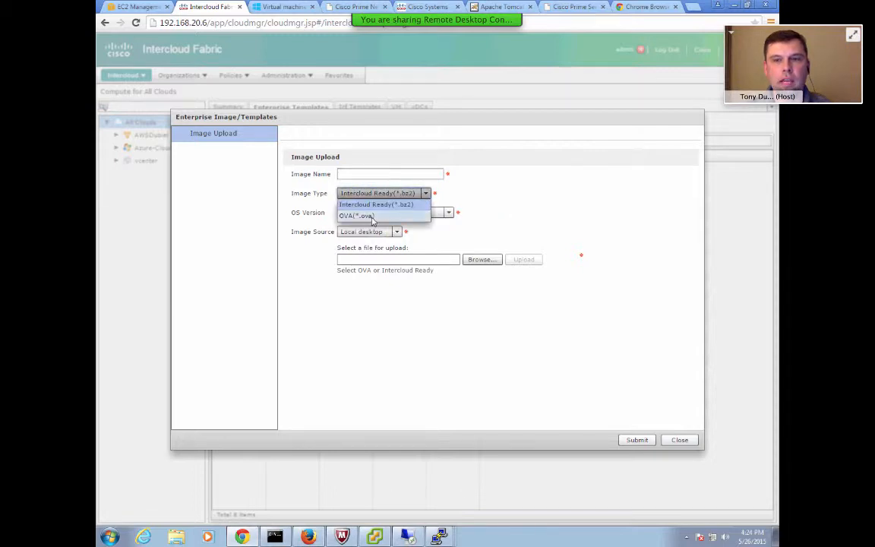
left_click(679, 441)
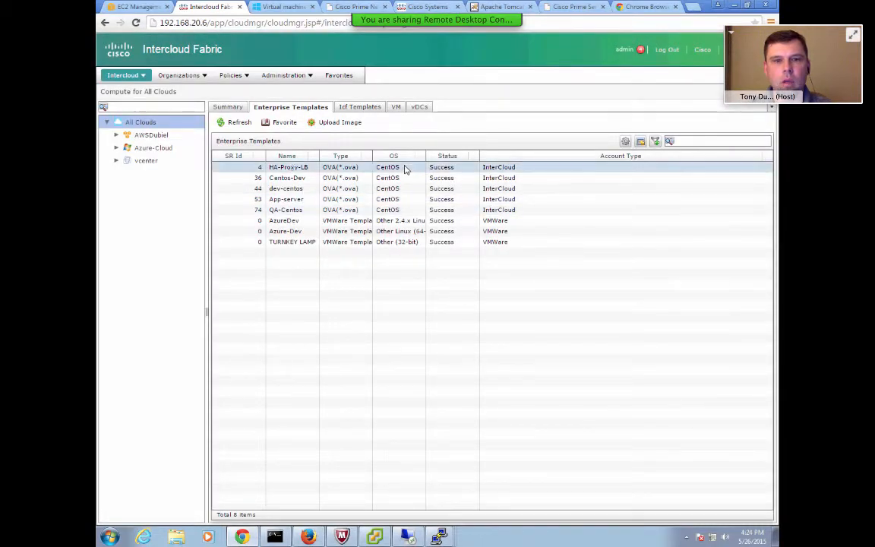
Open the Icf Templates list and select the AWS-Lampstack and App-Server templates.
left_click(287, 156)
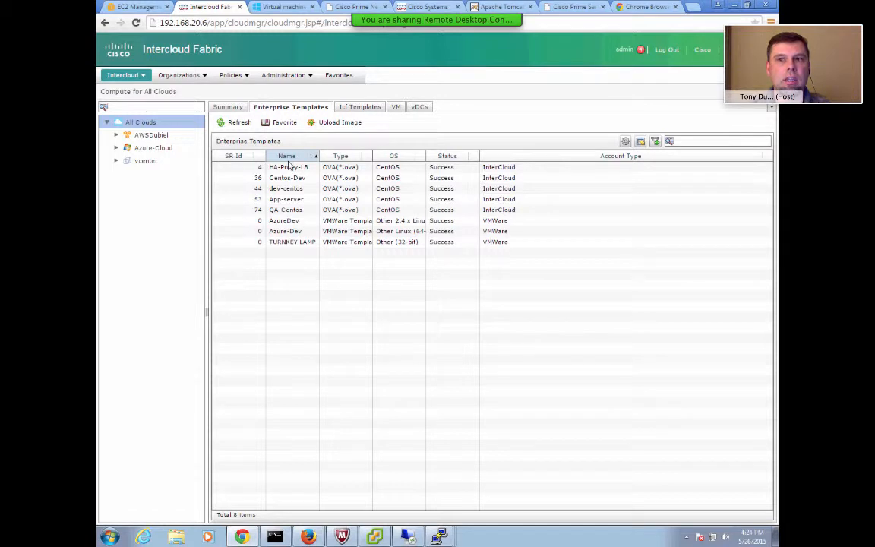
left_click(357, 111)
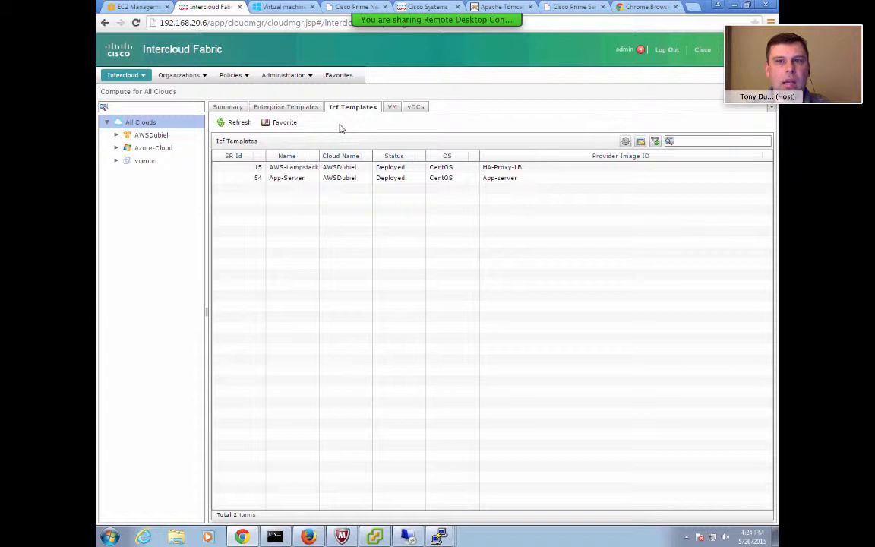
left_click(302, 171)
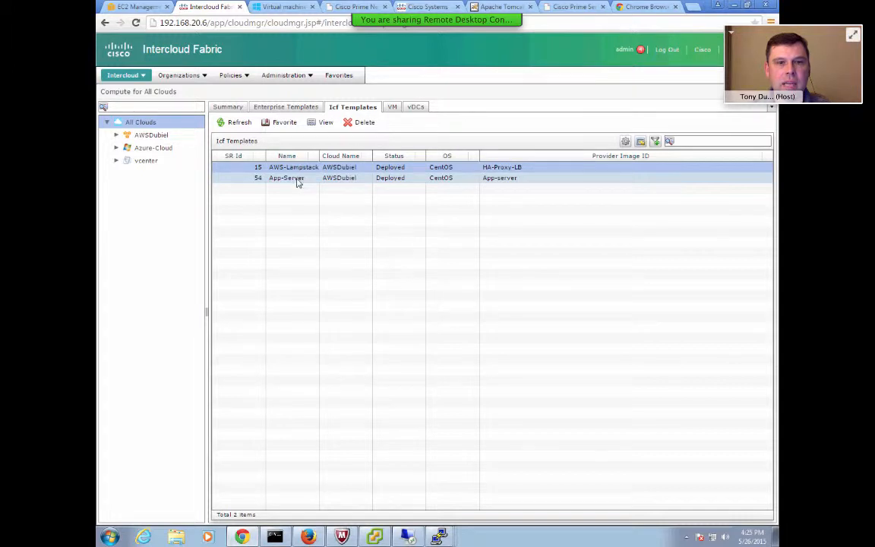
left_click(297, 179)
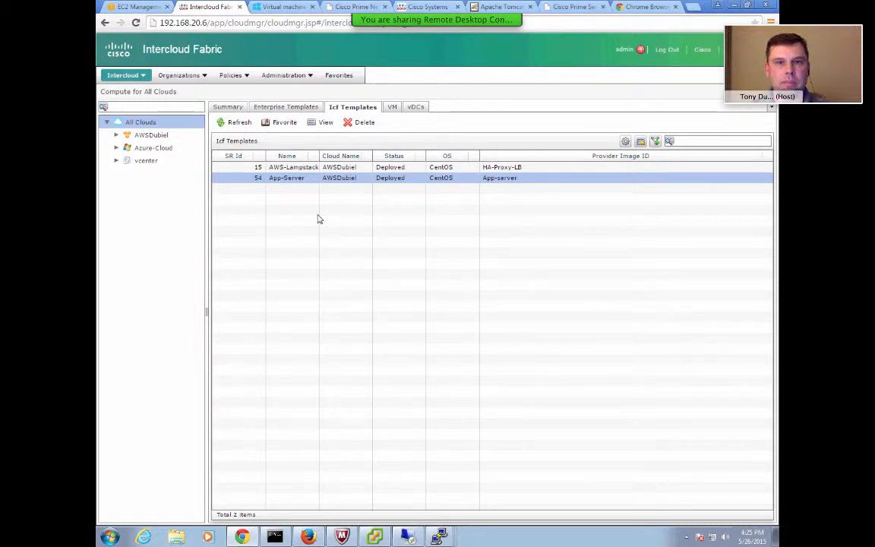
Switch to the AWS EC2 console's AMI list and inspect the first AMI's details.
left_click(139, 6)
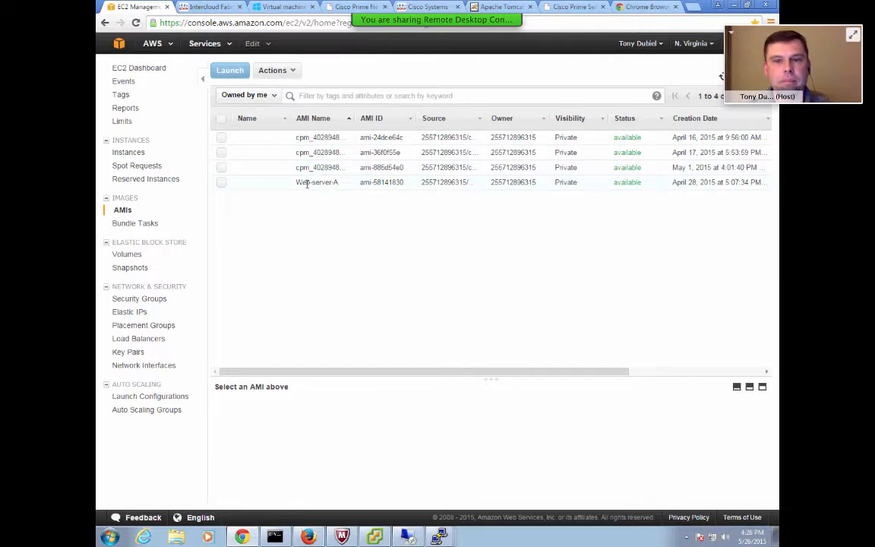
left_click(222, 139)
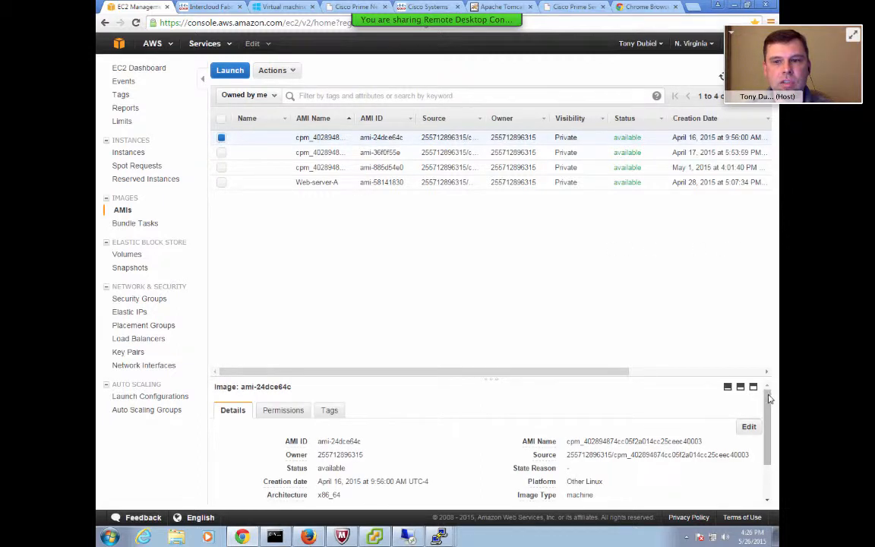
left_click_drag(769, 398, 769, 441)
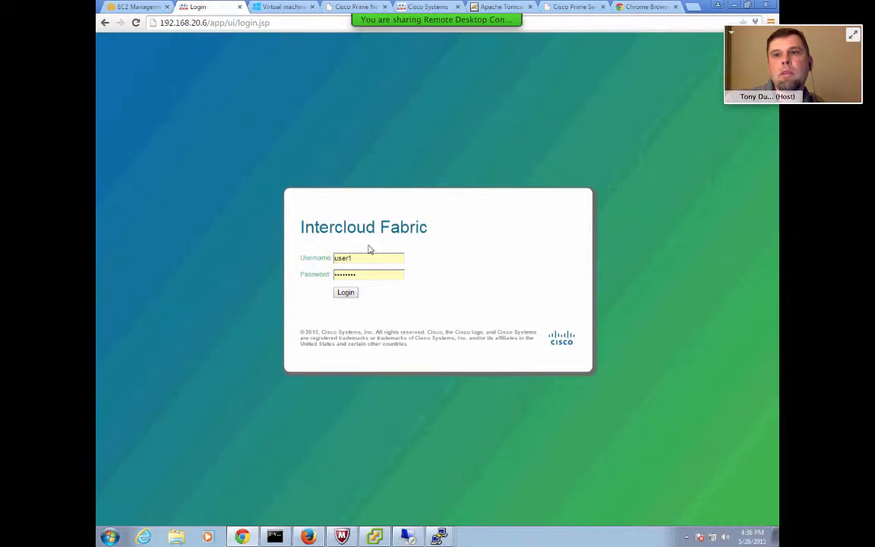
Log in to Intercloud Fabric as user1 and open the Services request list.
left_click(345, 293)
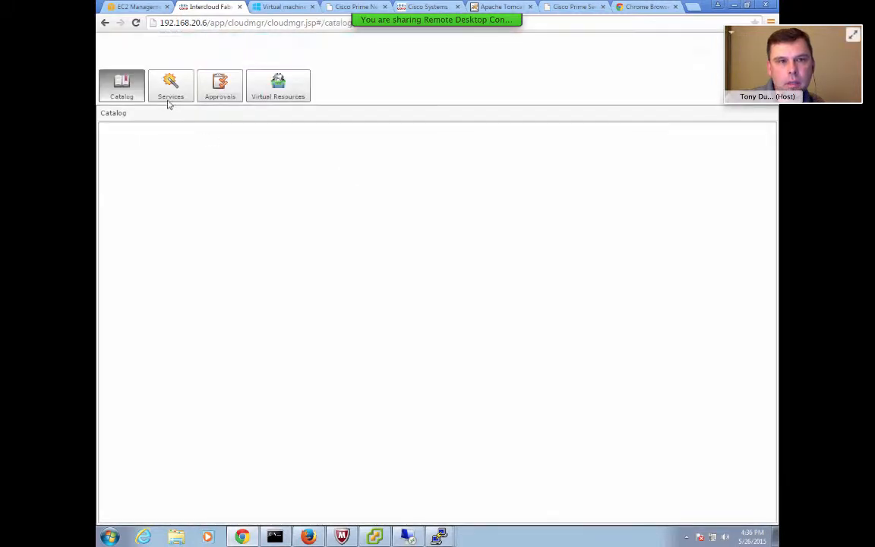
left_click(169, 90)
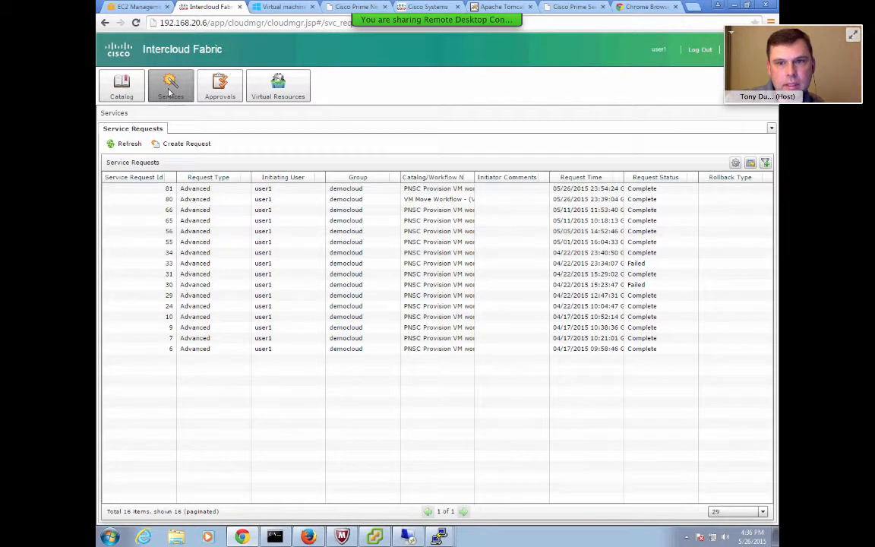
left_click(222, 177)
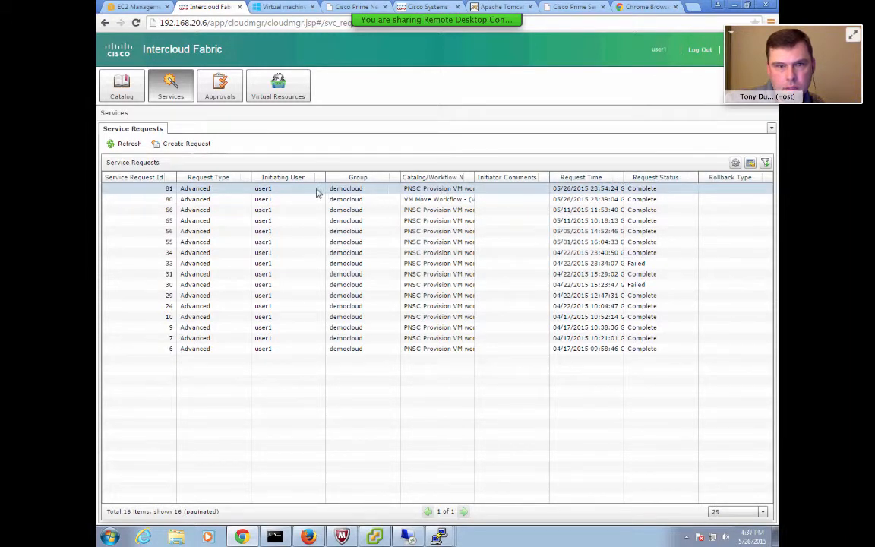
Open the details of service requests 80 and 81, closing each afterward.
double_click(285, 201)
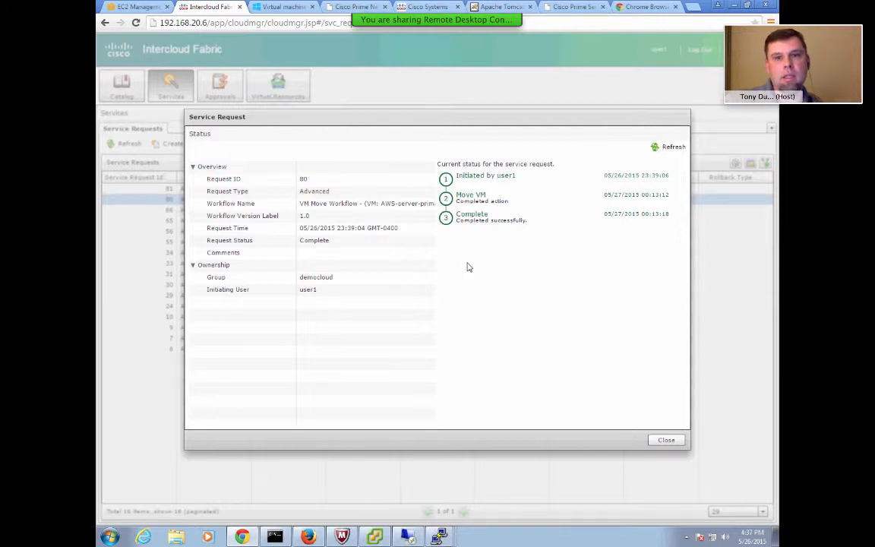
left_click(666, 440)
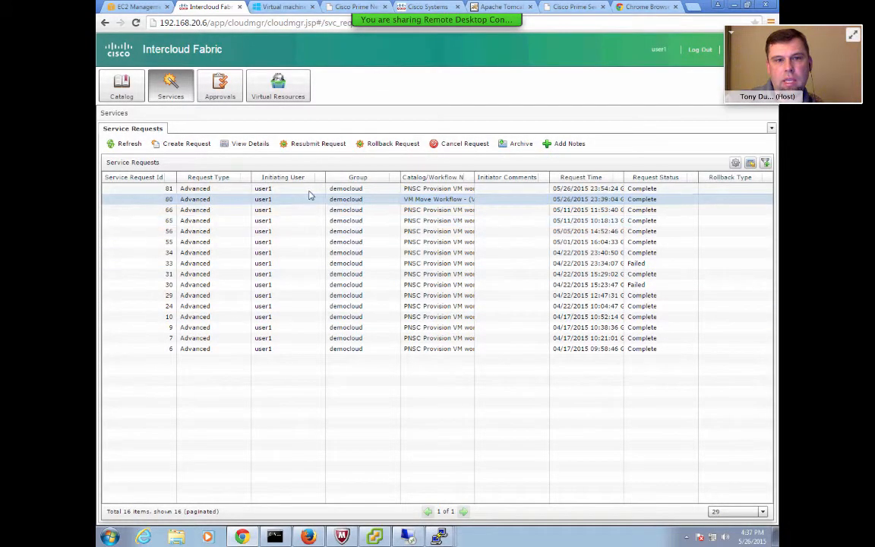
double_click(306, 193)
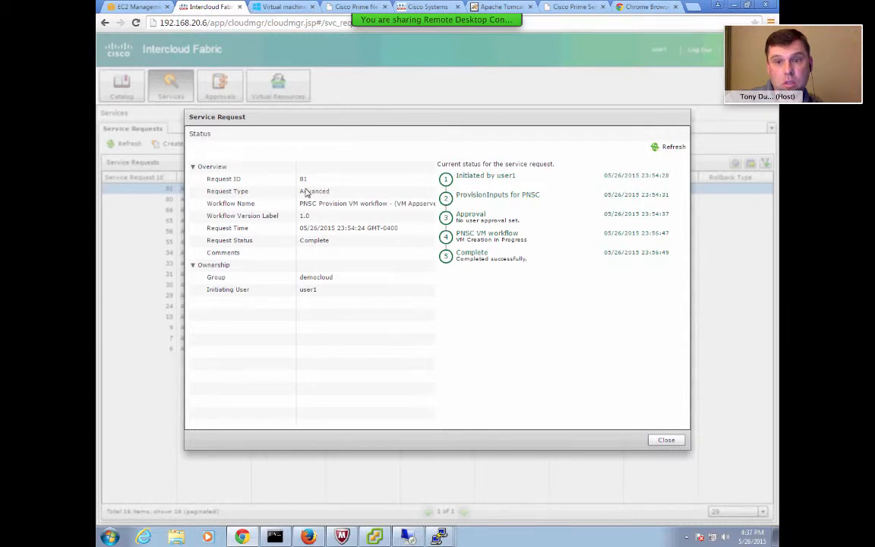
left_click(665, 441)
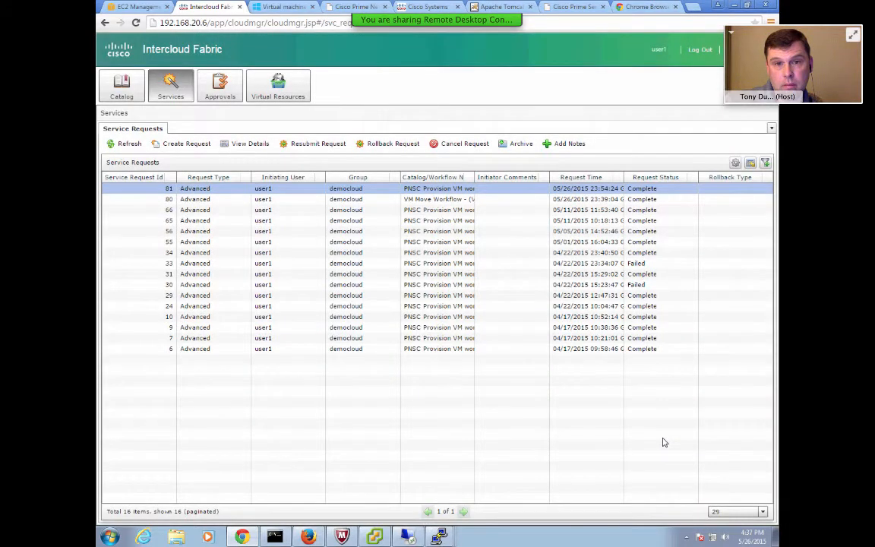
Open the VM list under Virtual Resources and sort it by cloud.
left_click(264, 83)
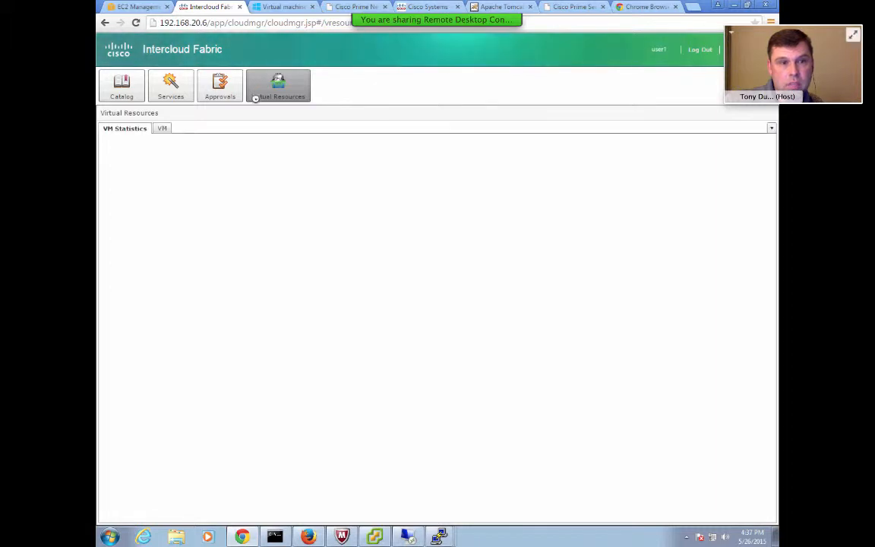
left_click(160, 127)
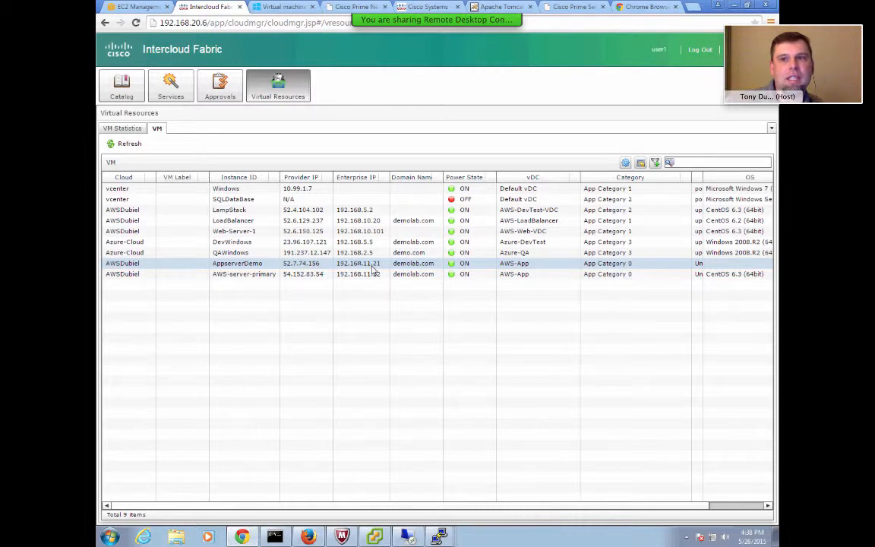
left_click(268, 263)
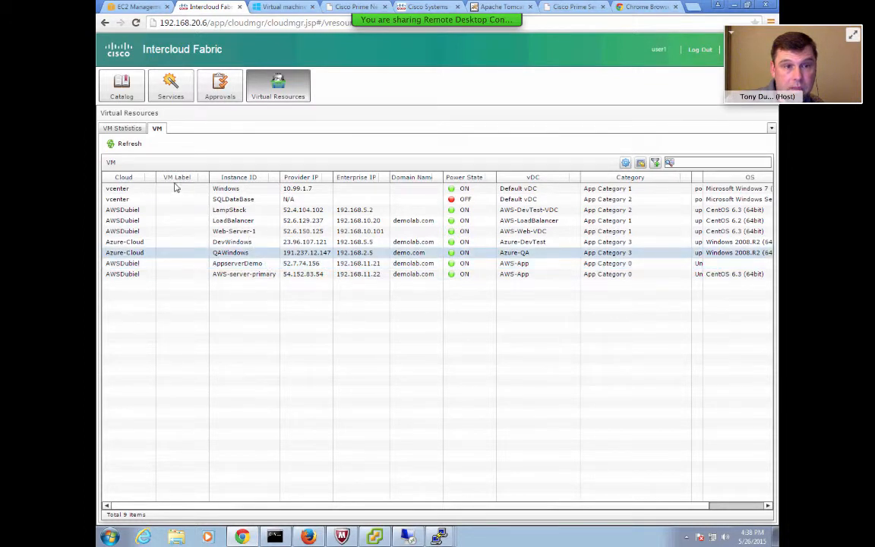
left_click(139, 178)
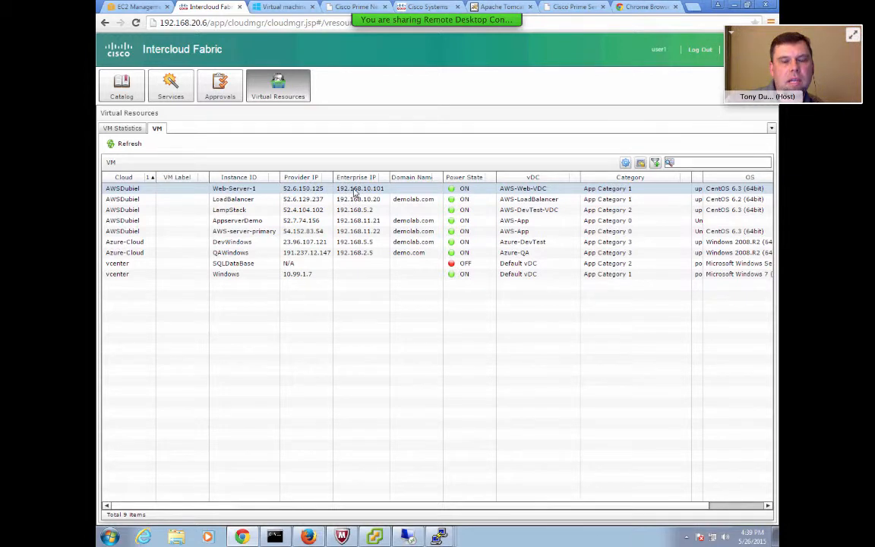
left_click(340, 263)
left_click(363, 190)
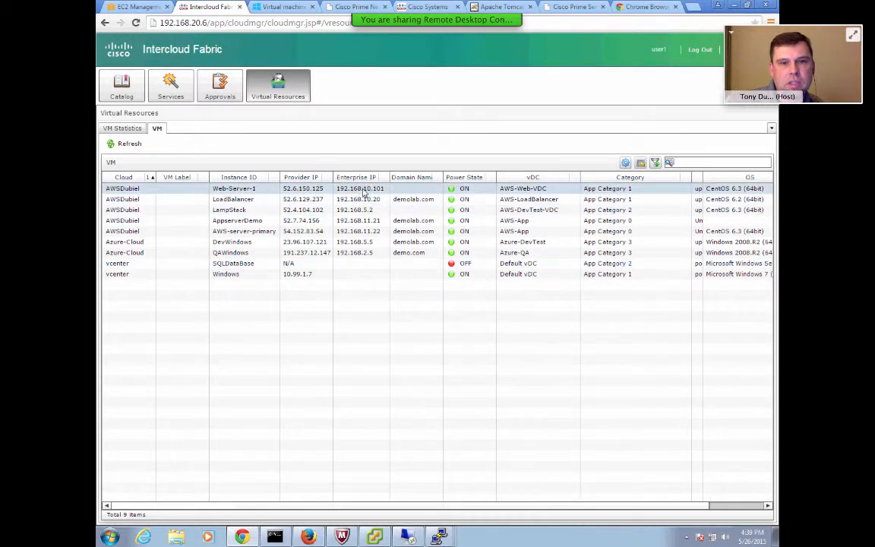
Switch to the Command Prompt and run ipconfig.
left_click(274, 538)
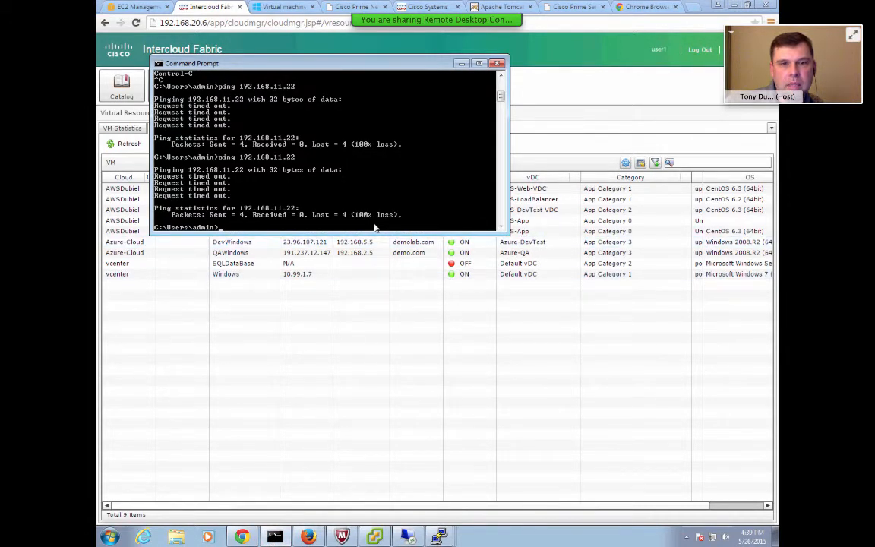
left_click_drag(378, 63, 614, 196)
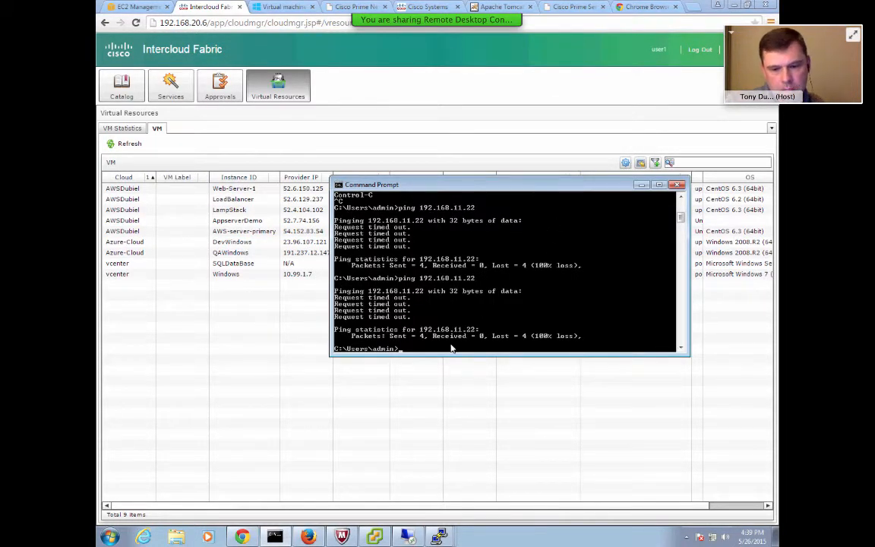
type("ipcon")
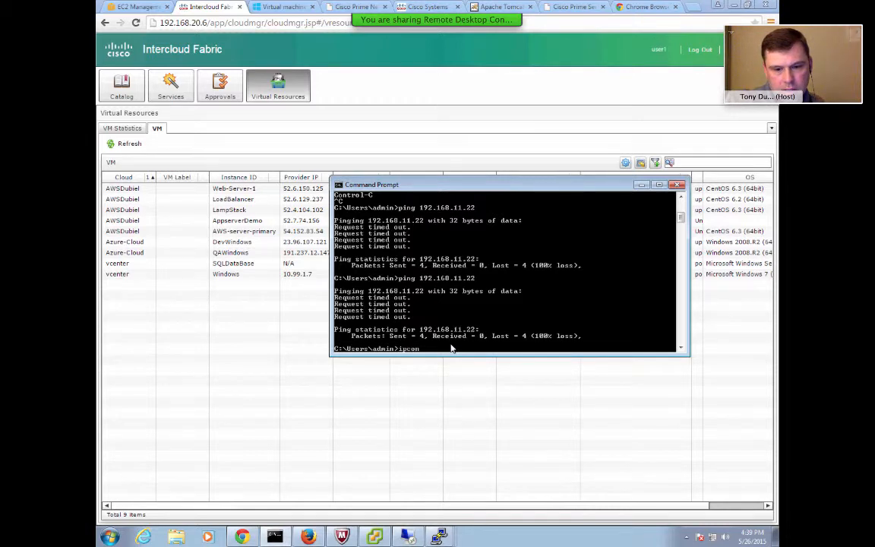
type("fig")
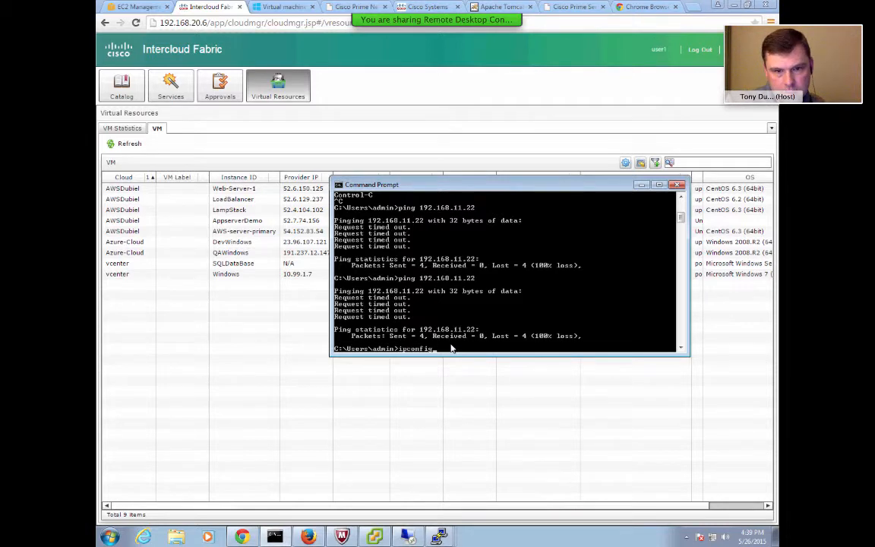
key("Return")
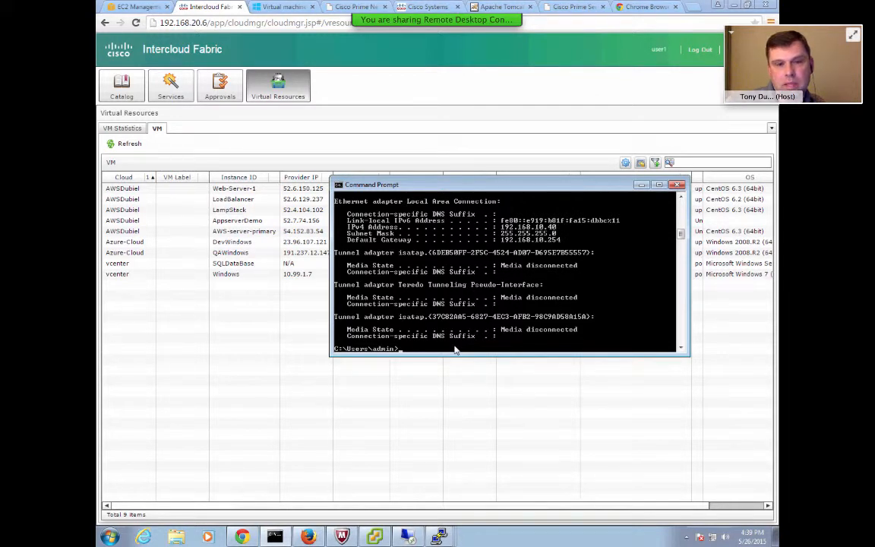
Ping 192.168.10.101 from the Command Prompt.
type("ping ")
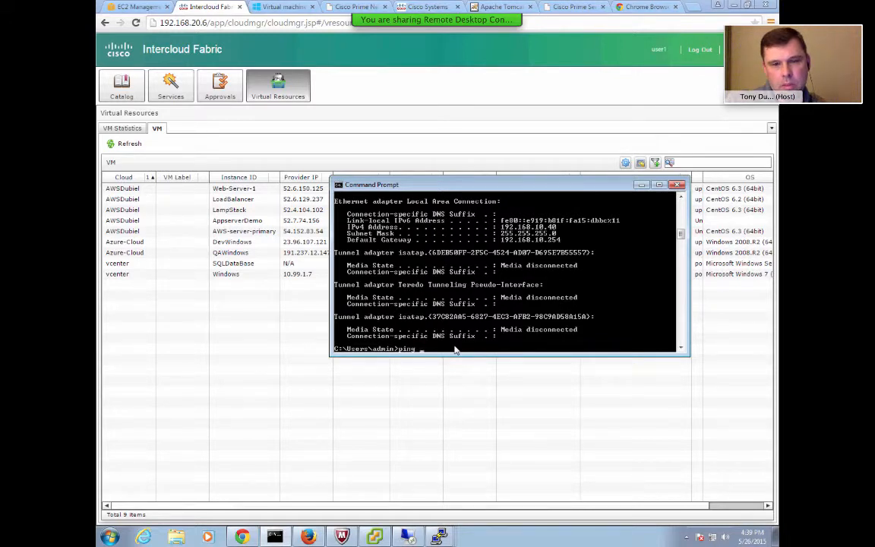
type("192")
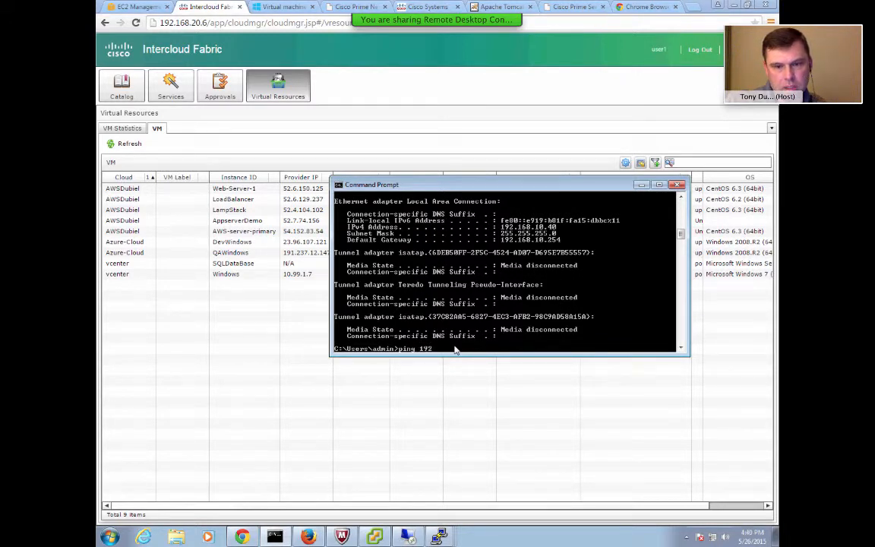
type(".168")
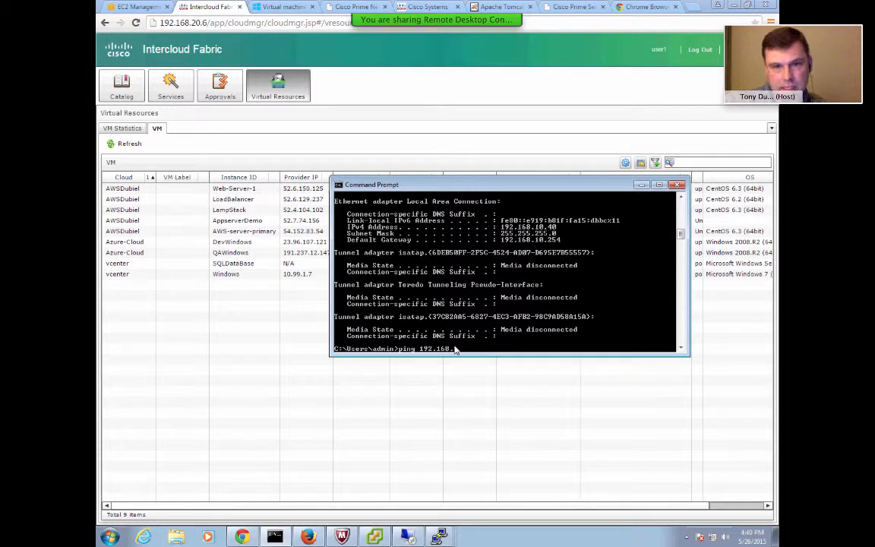
type(".10.101")
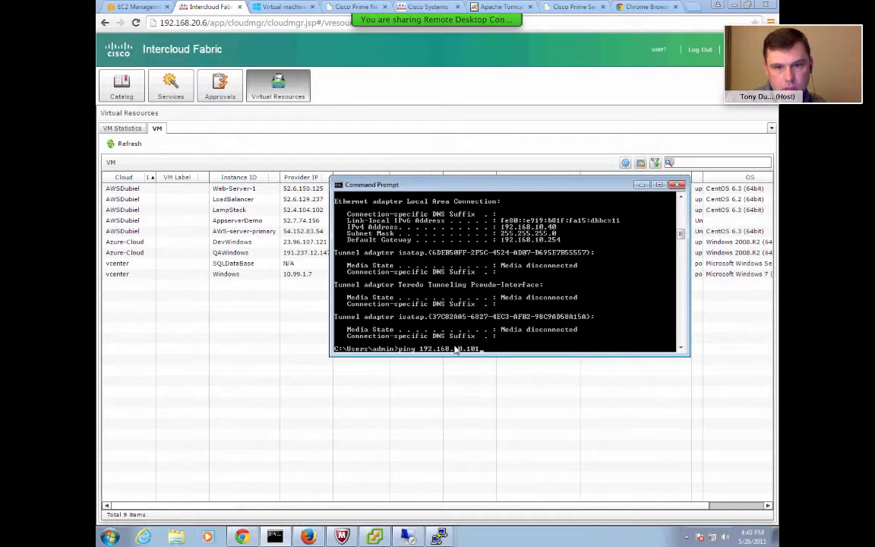
key("Return")
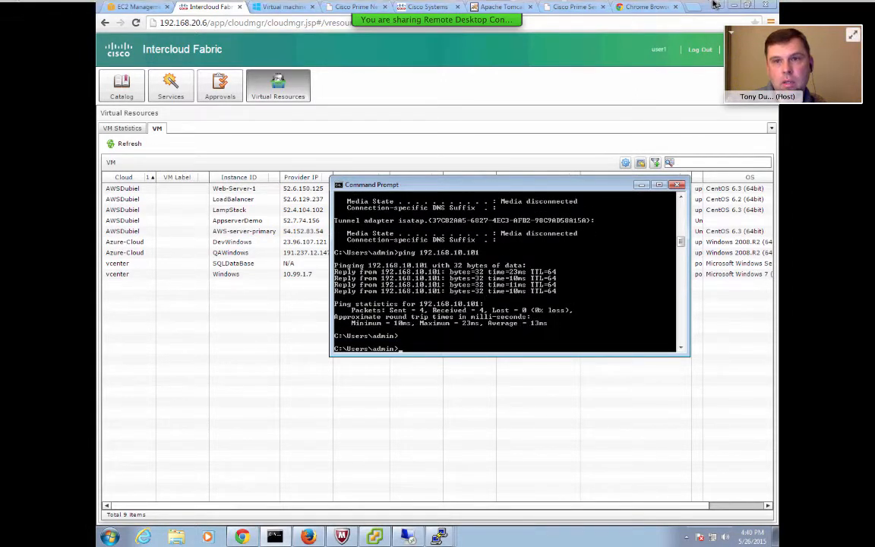
Ping 192.168.11.21 from the Command Prompt.
mouse_move(715, 5)
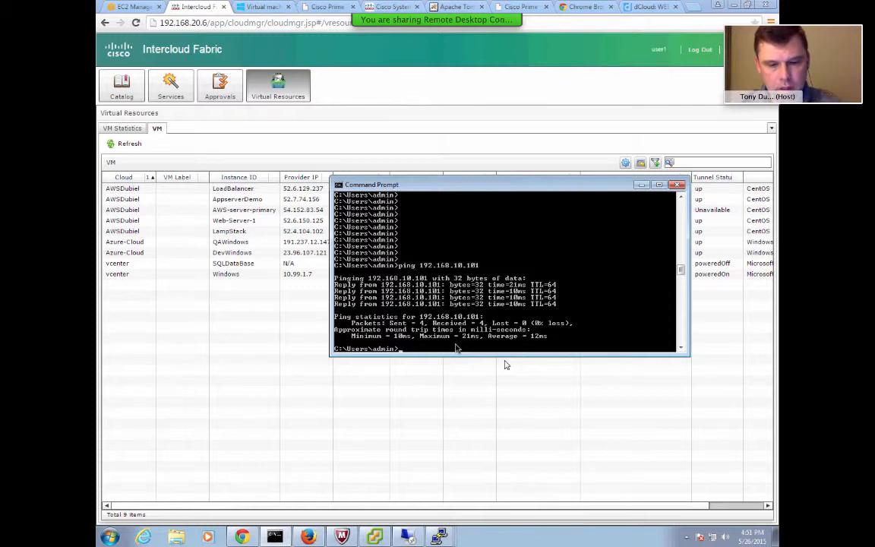
type("ping 192")
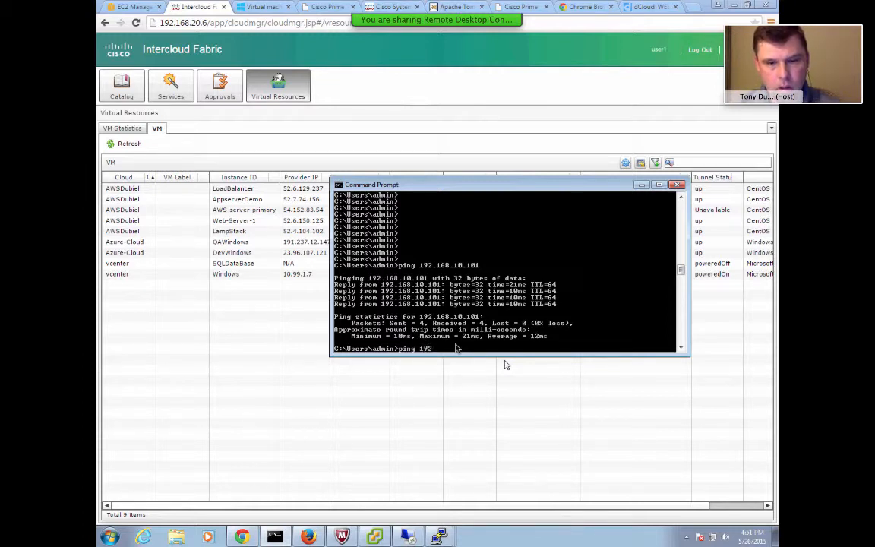
type(".168.")
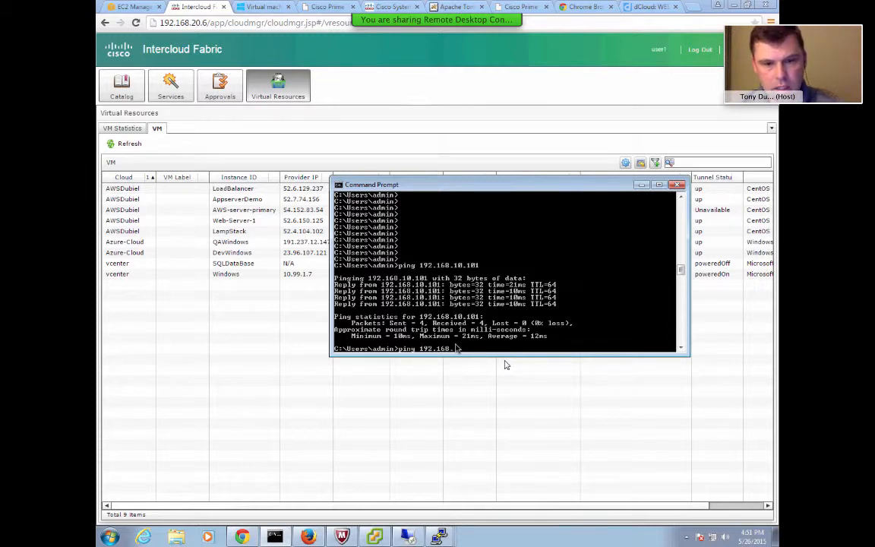
type("10.2")
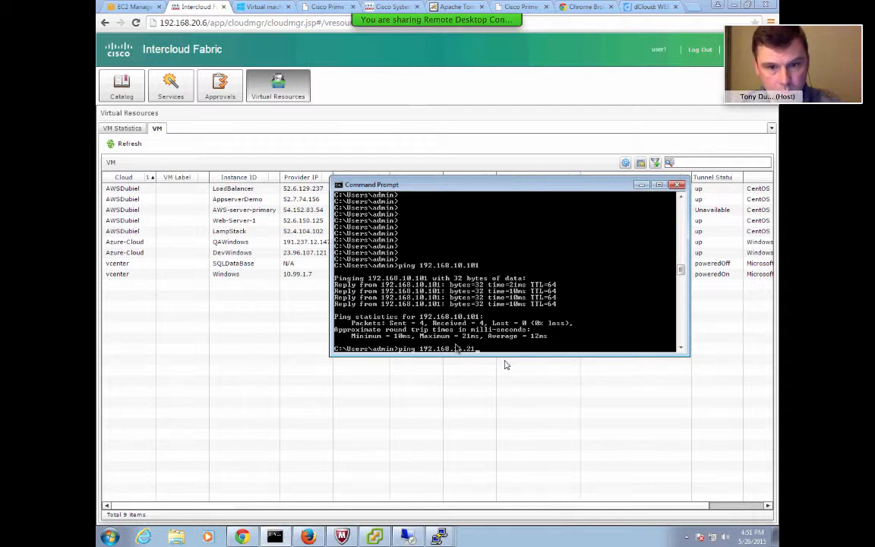
type("1")
key("Return")
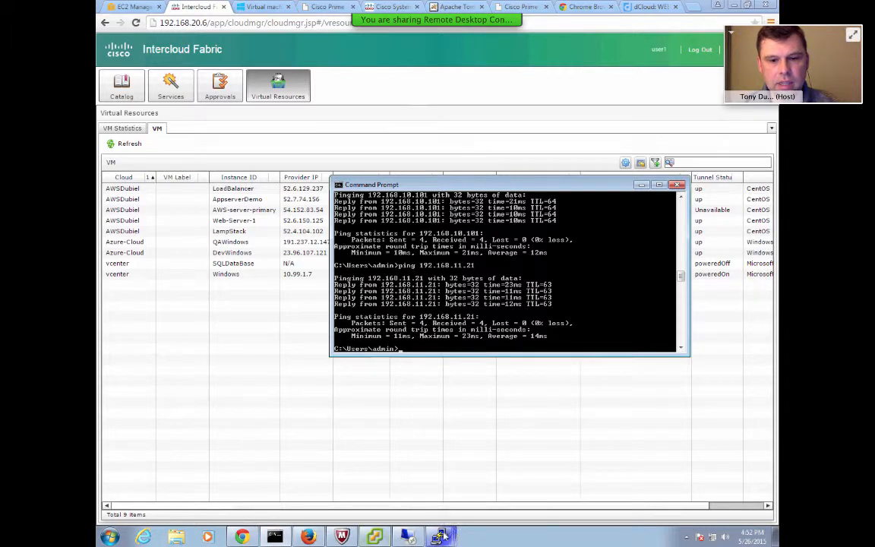
Open a new PuTTY SSH session to 192.168.11.21 and accept the server's host key.
mouse_move(439, 537)
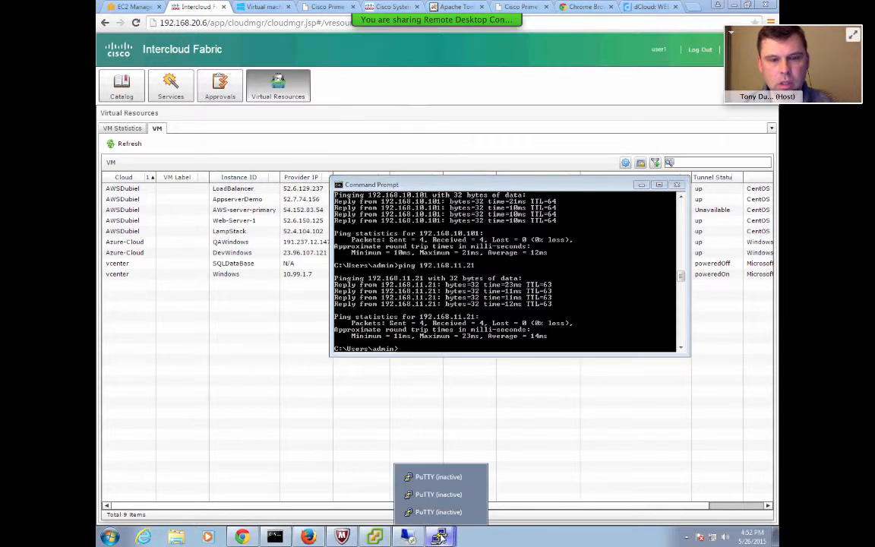
left_click(444, 479)
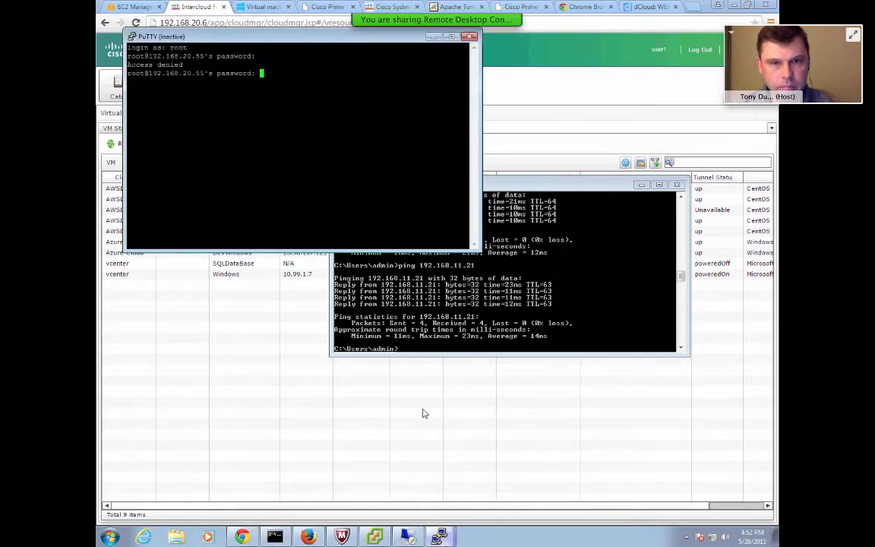
right_click(299, 40)
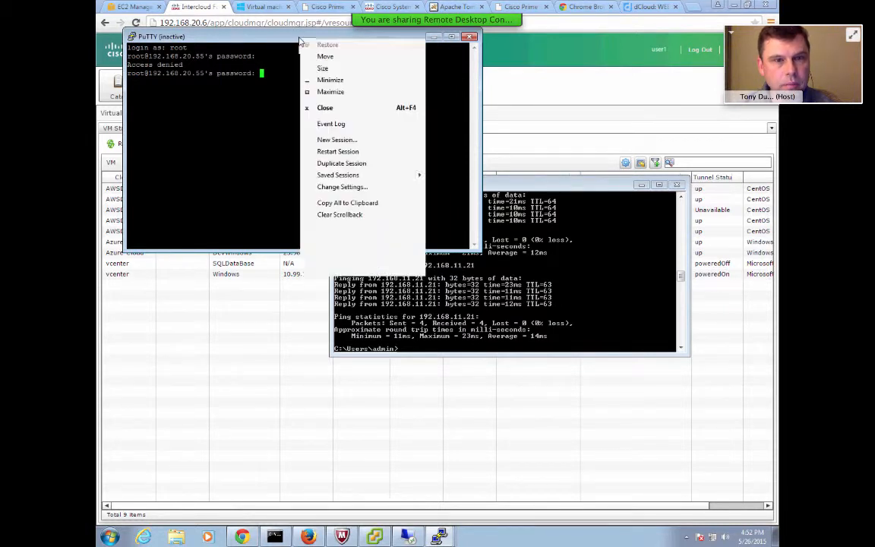
left_click(327, 141)
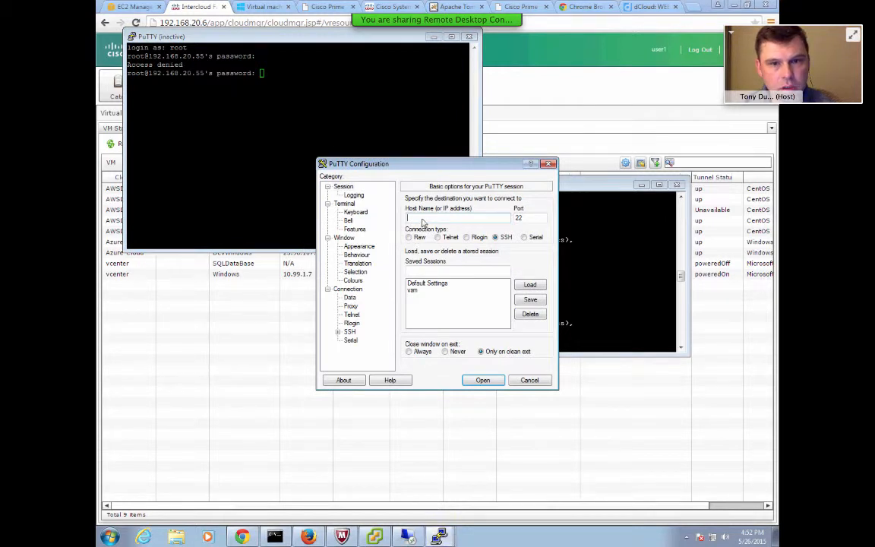
type("192")
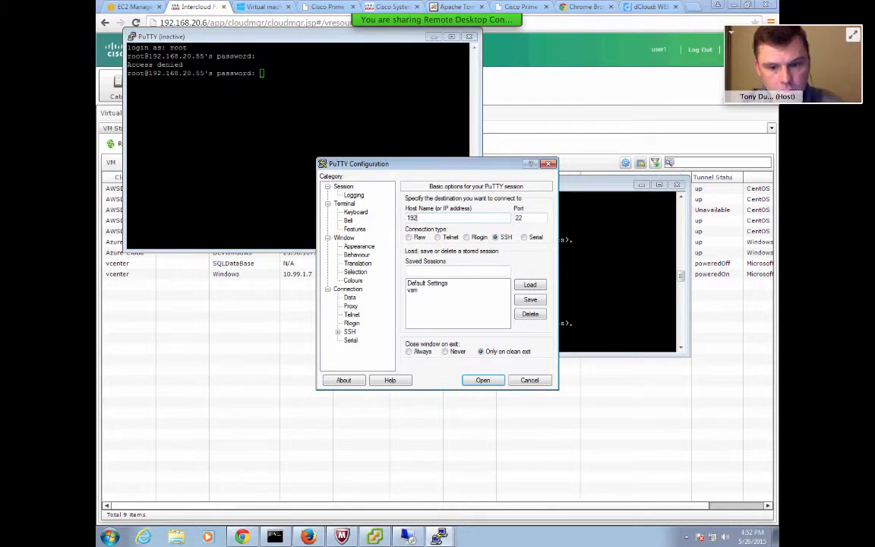
type(".168.11.21")
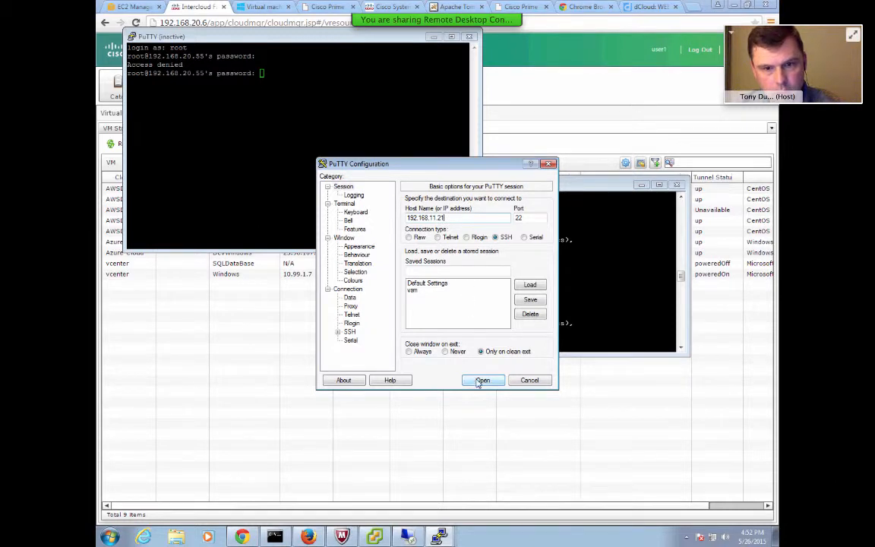
left_click(482, 380)
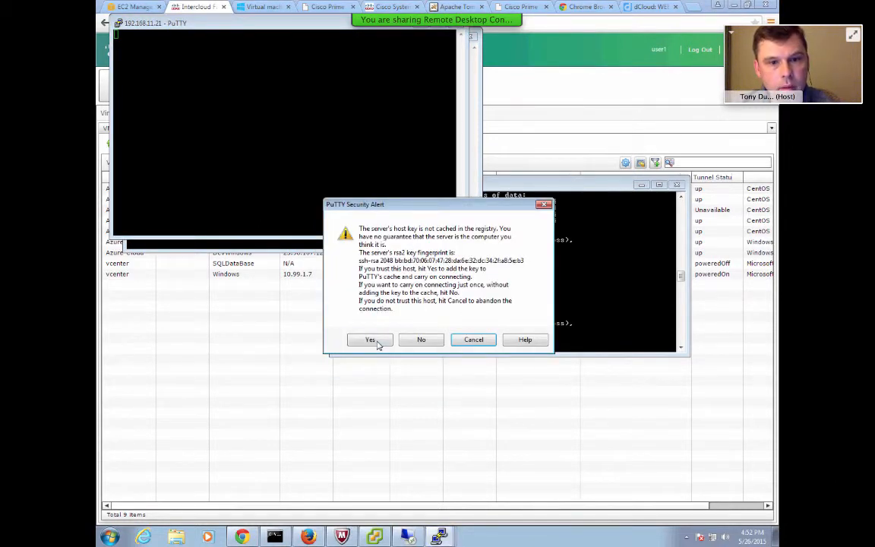
left_click(370, 339)
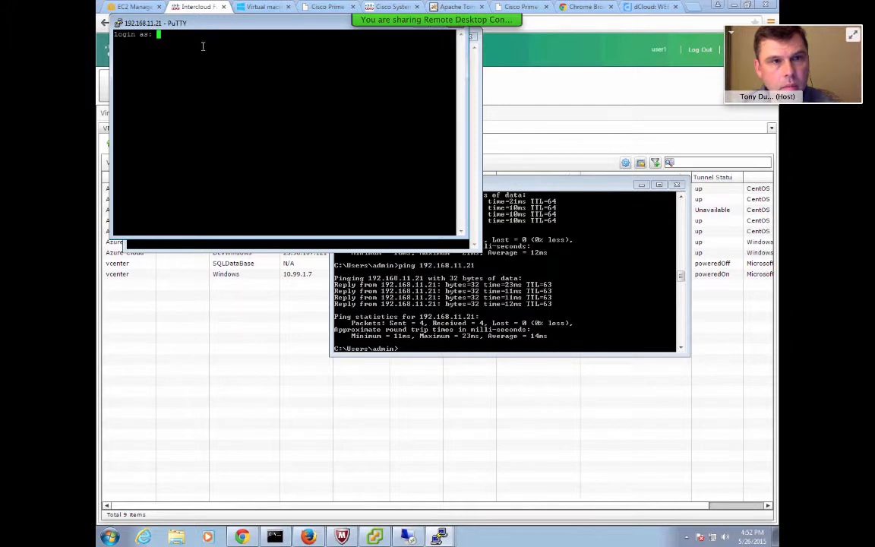
Log in to the cloud VM as root and enter the account password.
type("root")
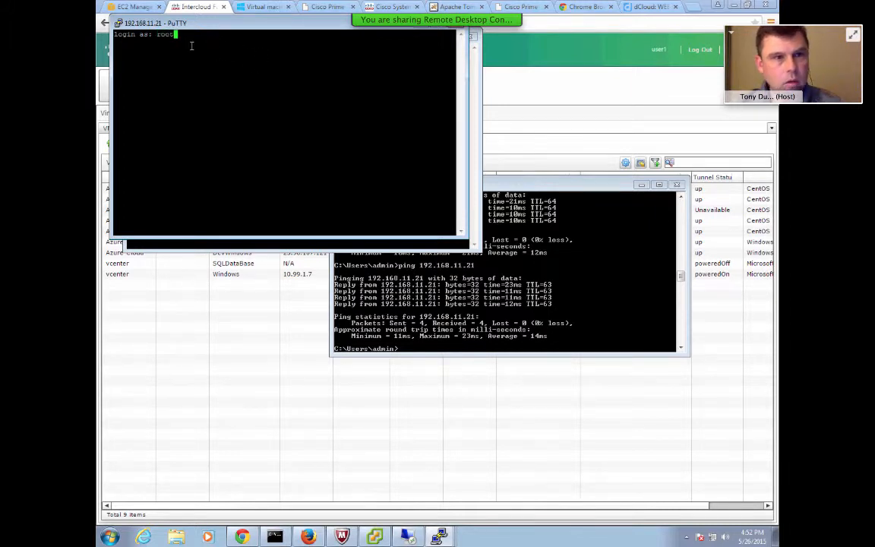
key("Return")
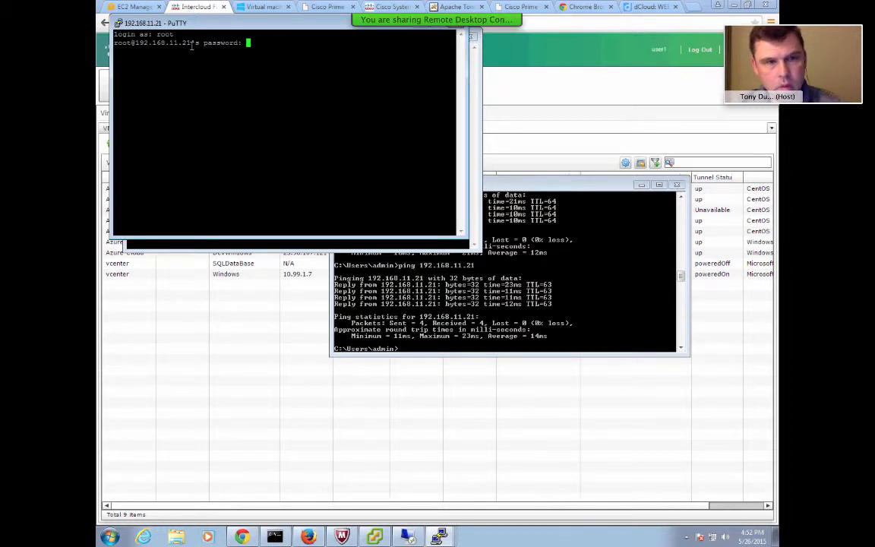
key("Return")
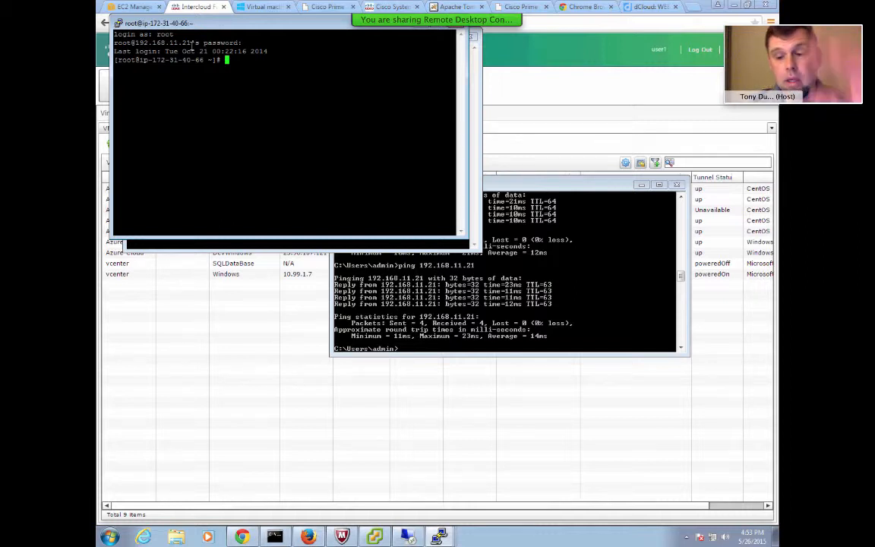
key("Return")
key("Return")
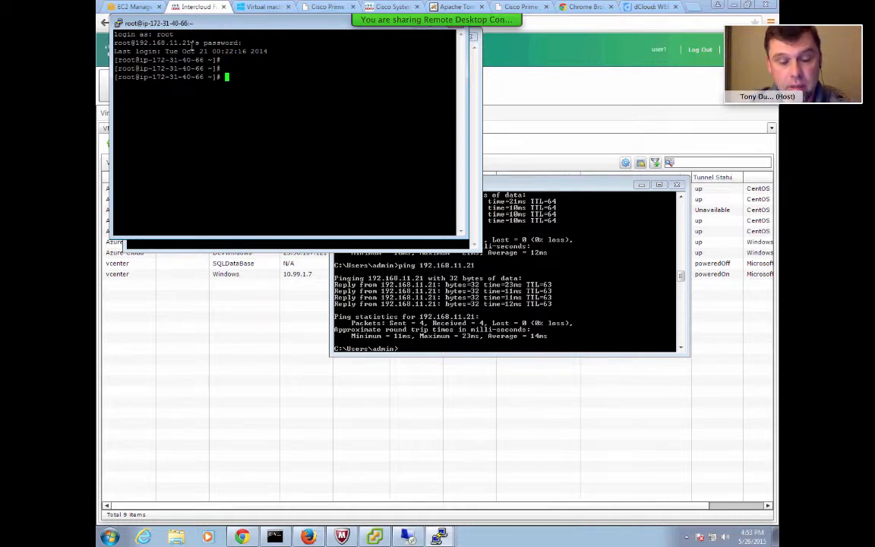
Run ifconfig on the cloud VM to list its network interfaces.
type("i")
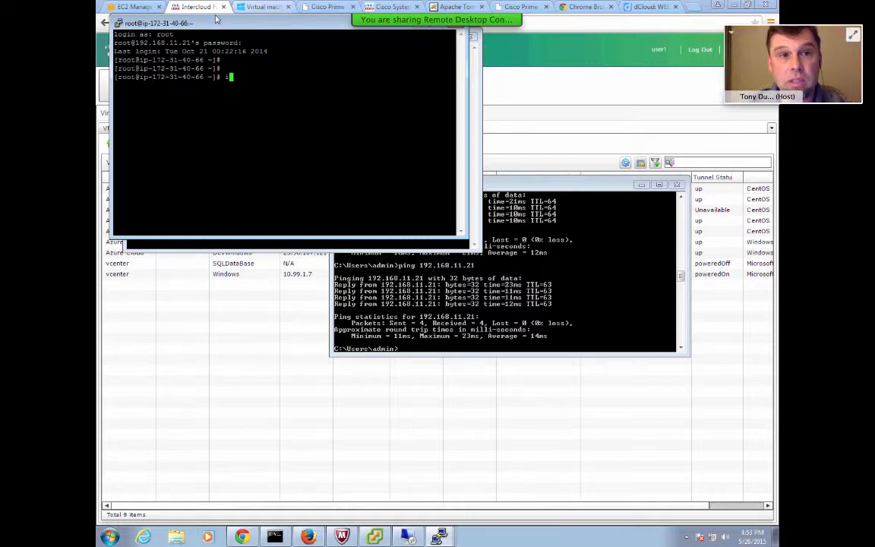
left_click_drag(203, 23, 490, 81)
left_click(229, 36)
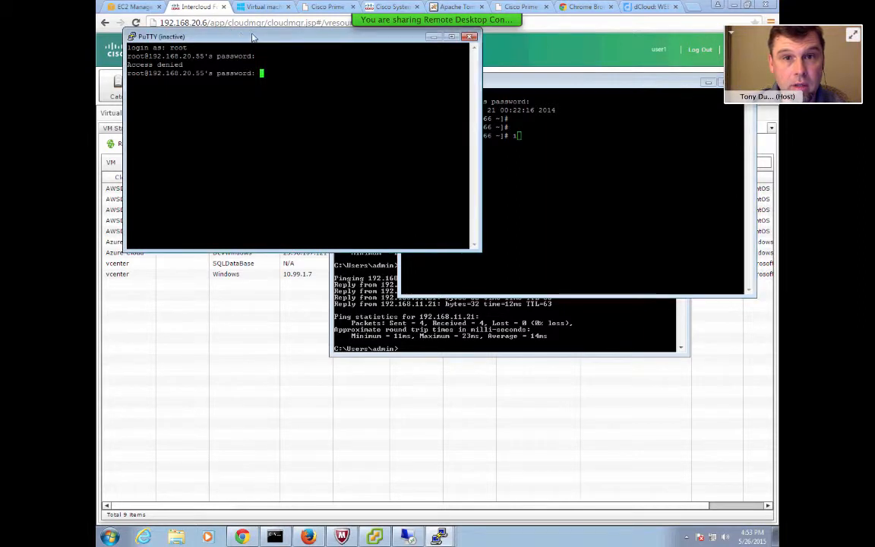
left_click(440, 38)
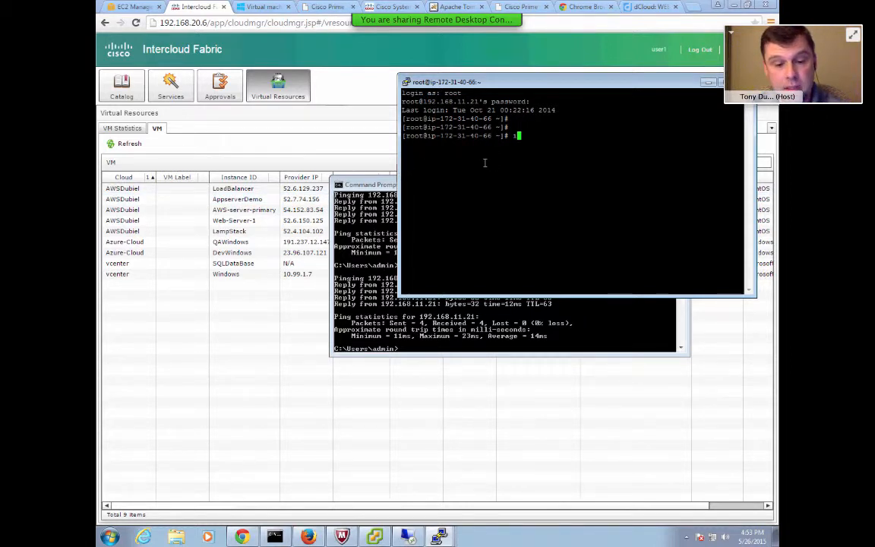
type("fconfig")
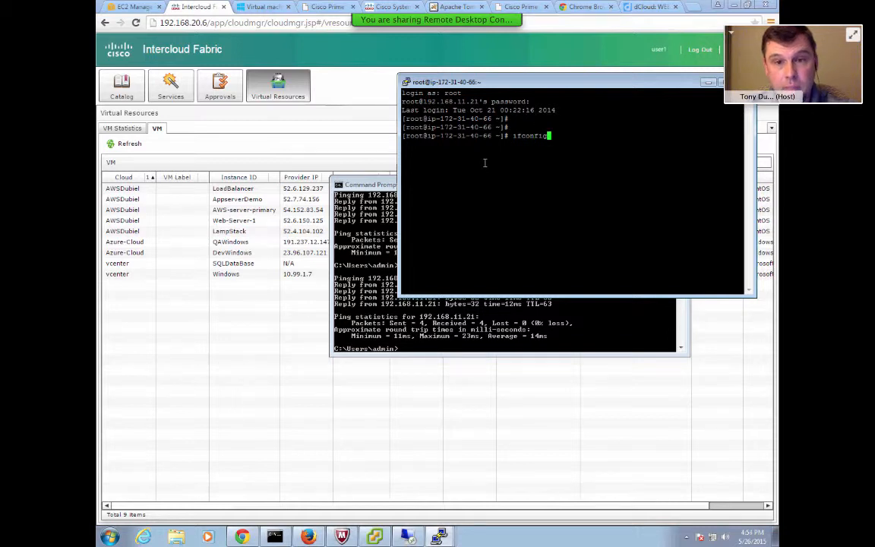
key("Return")
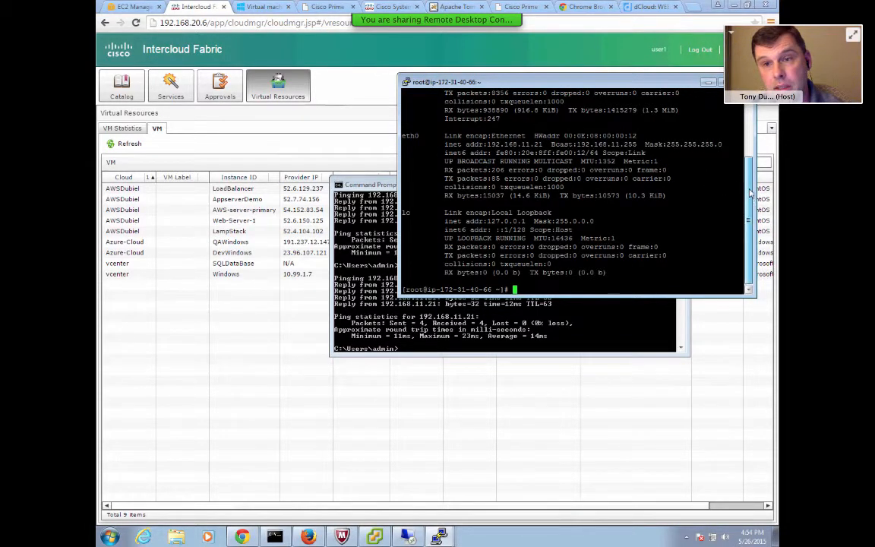
left_click_drag(750, 194, 750, 154)
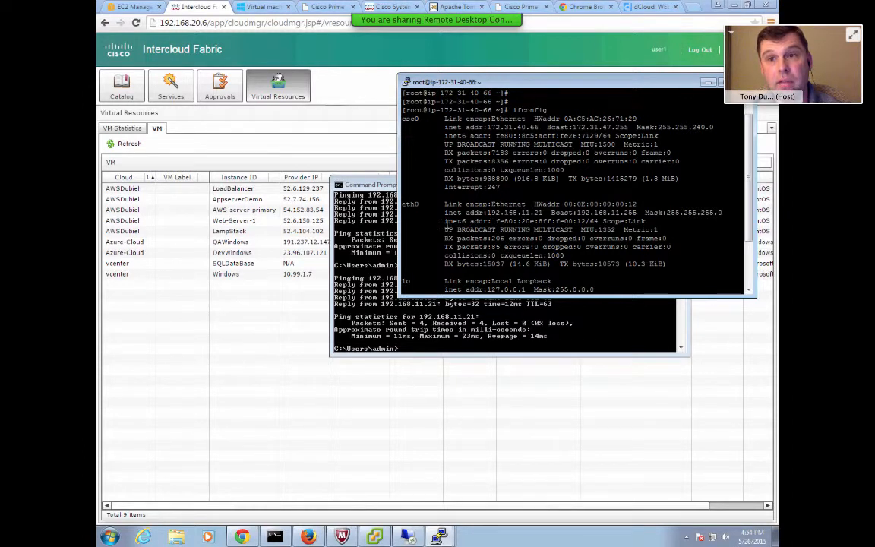
Ping 192.168.10.101 from the cloud VM, then stop the ping.
key("Return")
key("Return")
key("Return")
key("Return")
key("Return")
key("Return")
key("Return")
key("Return")
key("Return")
key("Return")
key("Return")
key("Return")
key("Return")
key("Return")
key("Return")
key("Return")
key("Return")
key("Return")
key("Return")
key("Return")
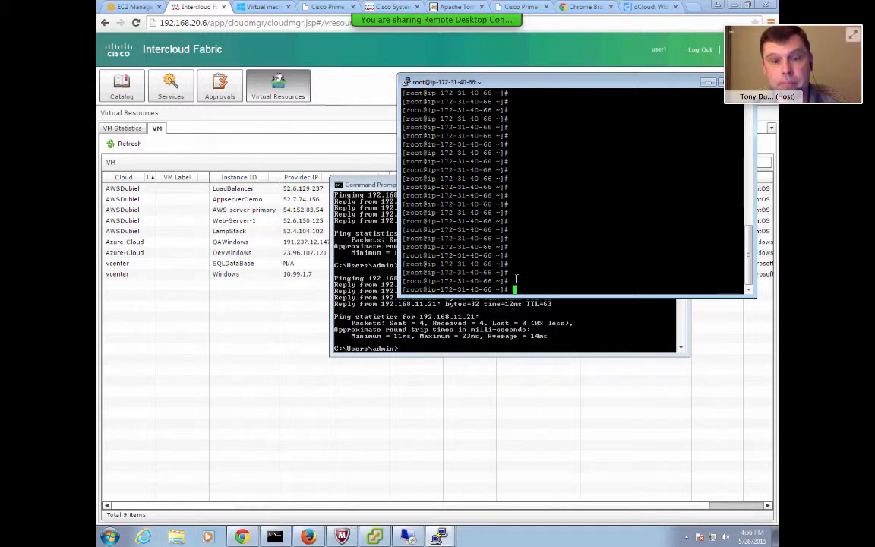
type("pin")
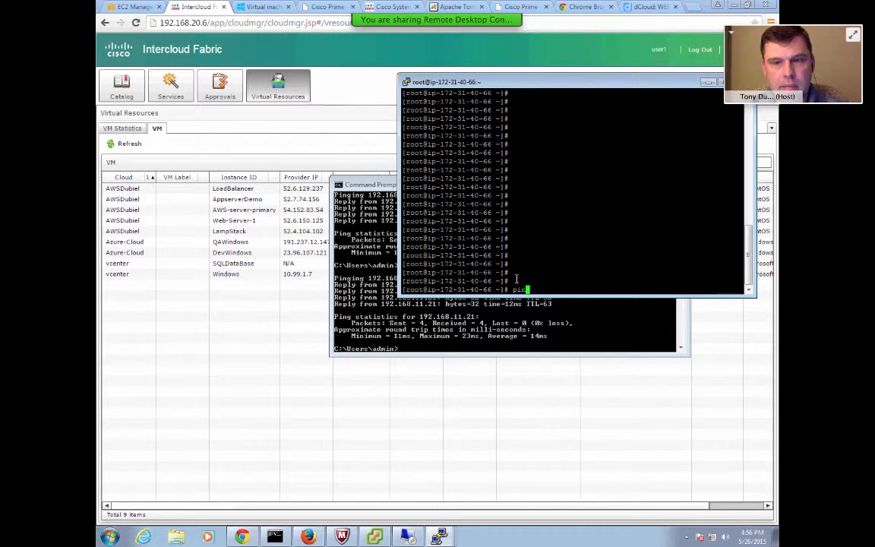
type("g")
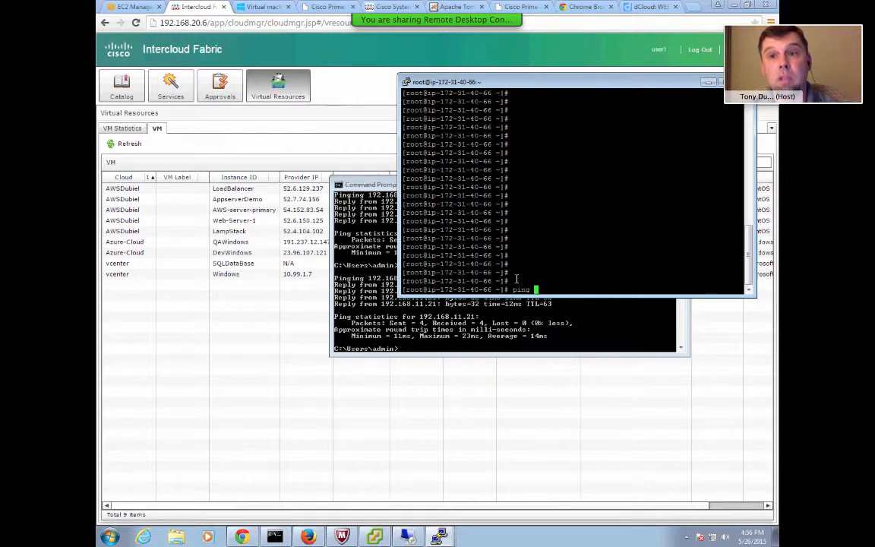
type("1")
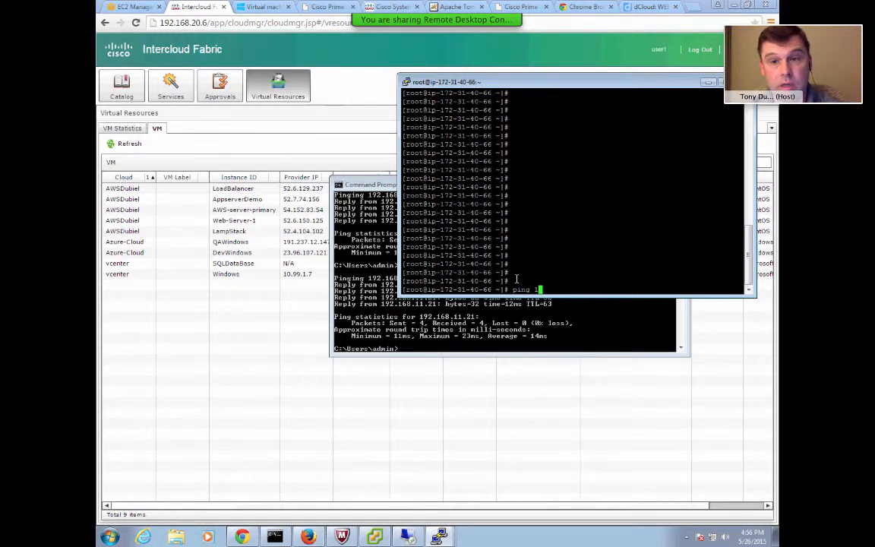
type("92.168.")
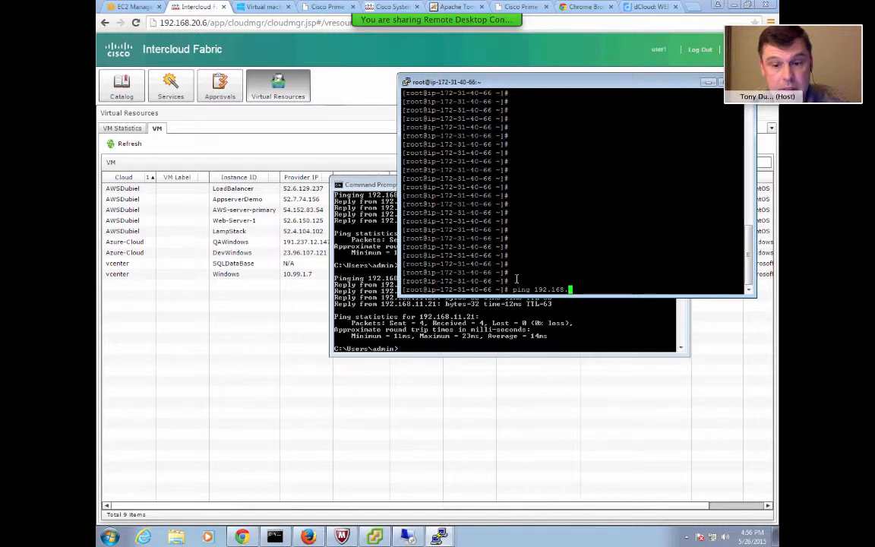
type("10.10")
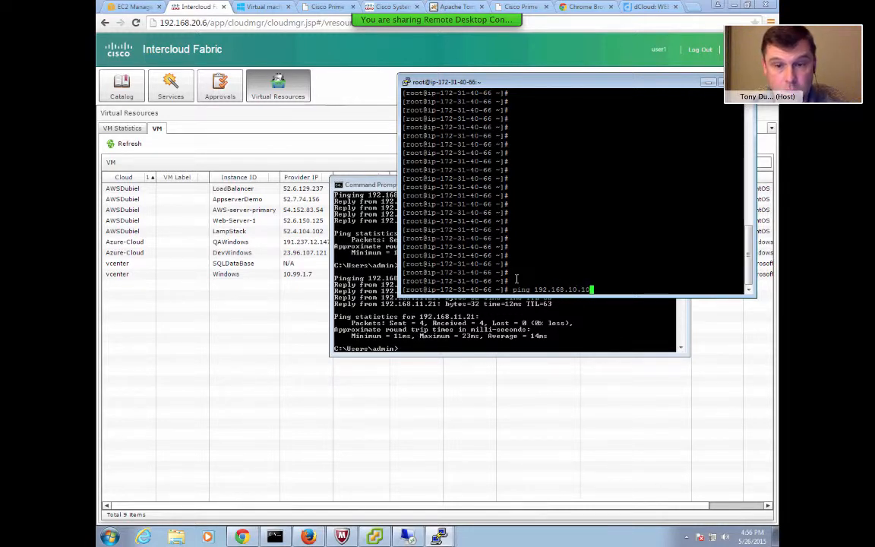
type("1")
key("Return")
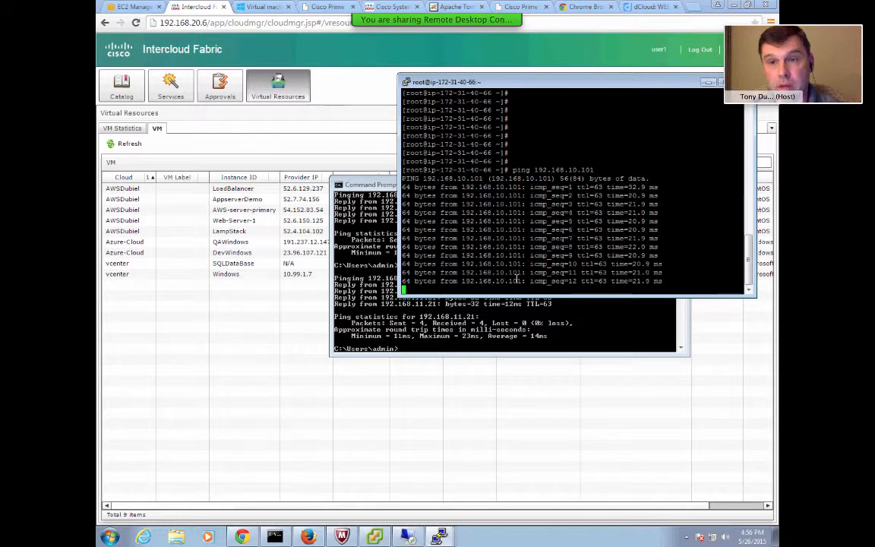
key("ctrl+c")
Display the cloud VM's ARP table with arp -a, running it twice.
type("arp -a")
key("Return")
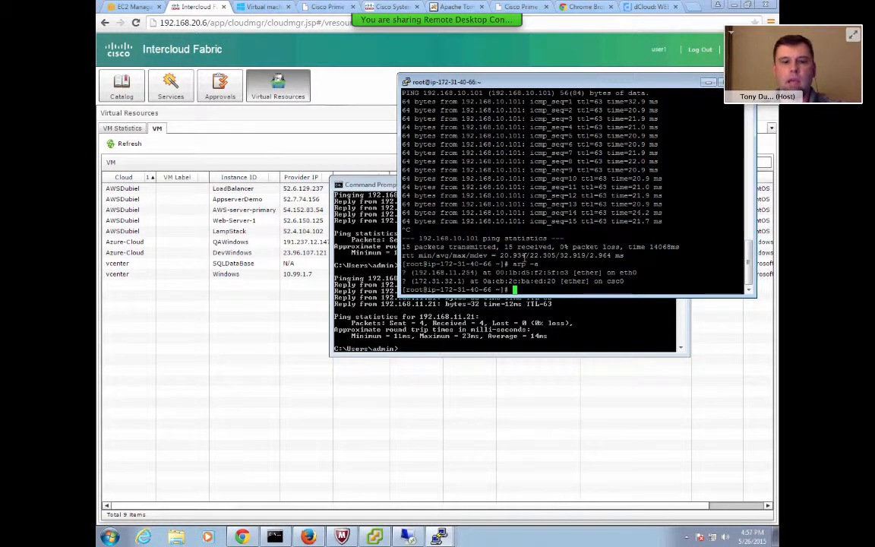
type("arp -a")
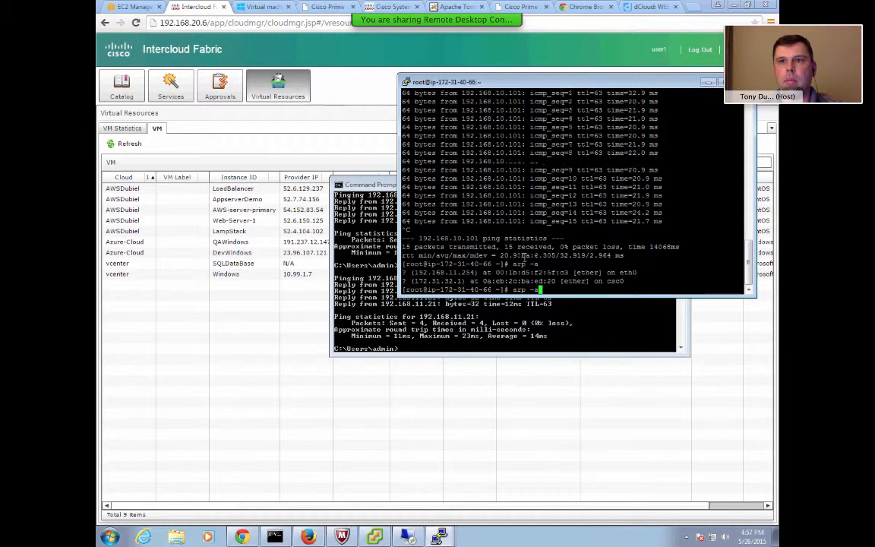
key("Return")
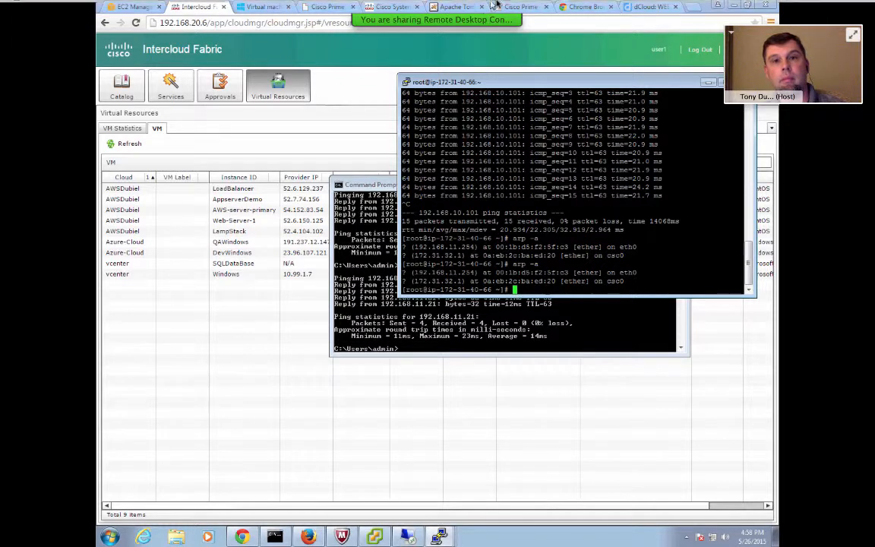
mouse_move(490, 6)
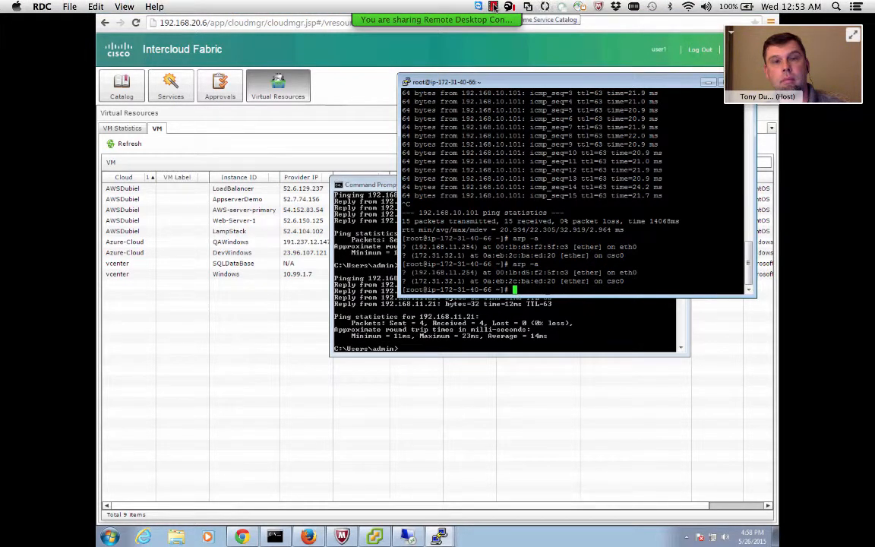